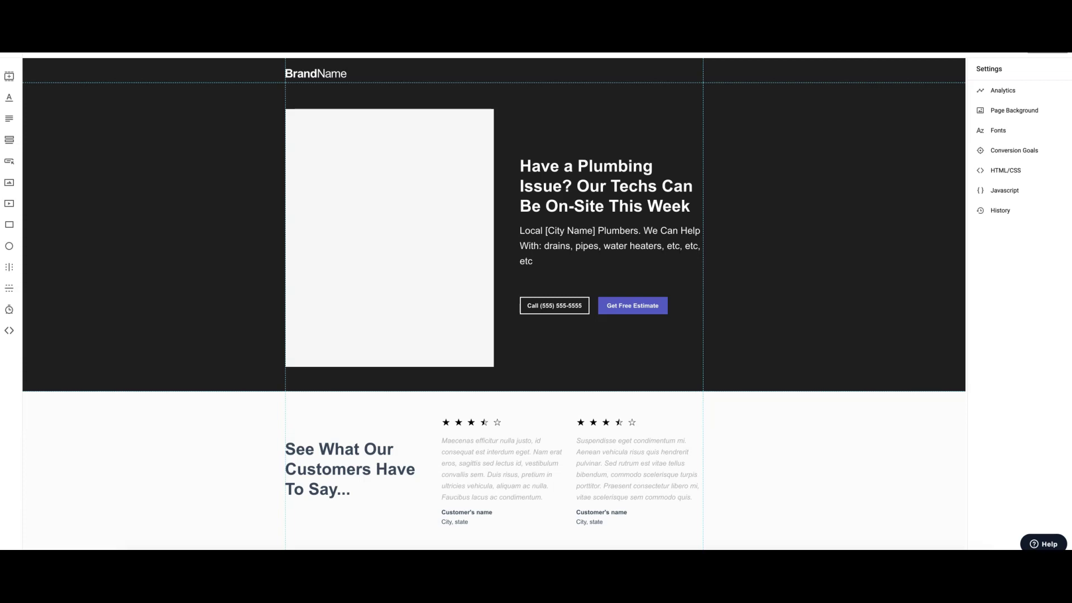
# Step: Select the hero section, its image placeholder and the headline to inspect them
pyautogui.click(233, 159)
pyautogui.click(548, 339)
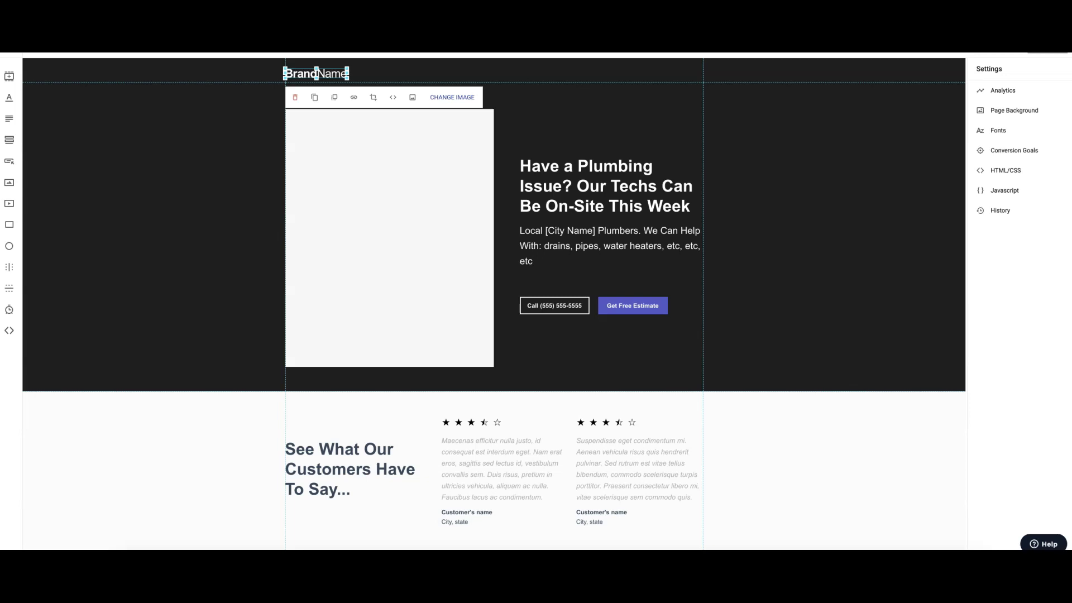
pyautogui.click(559, 125)
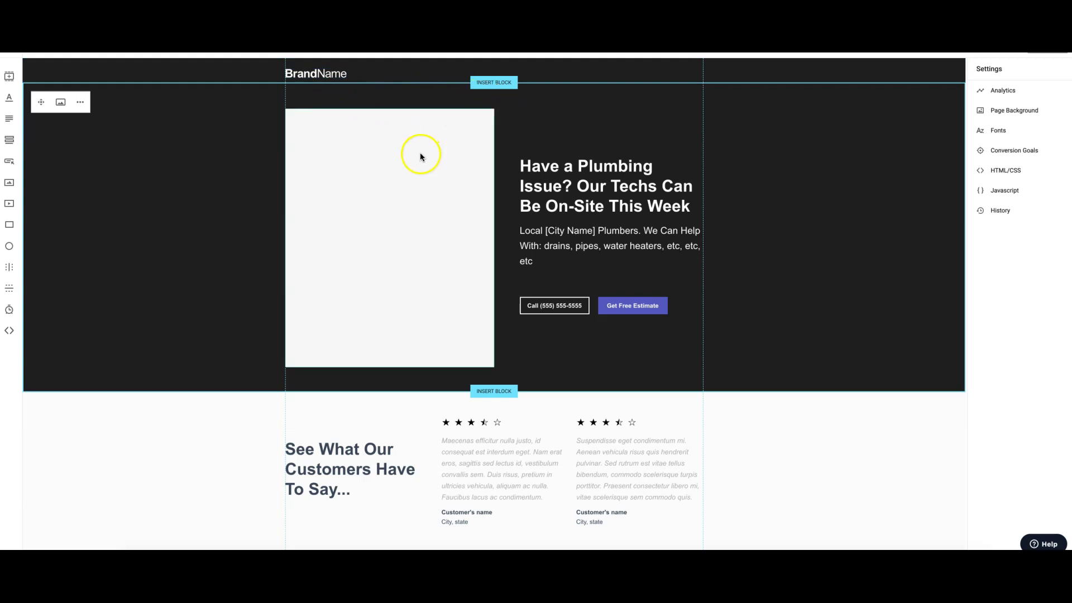
pyautogui.click(388, 199)
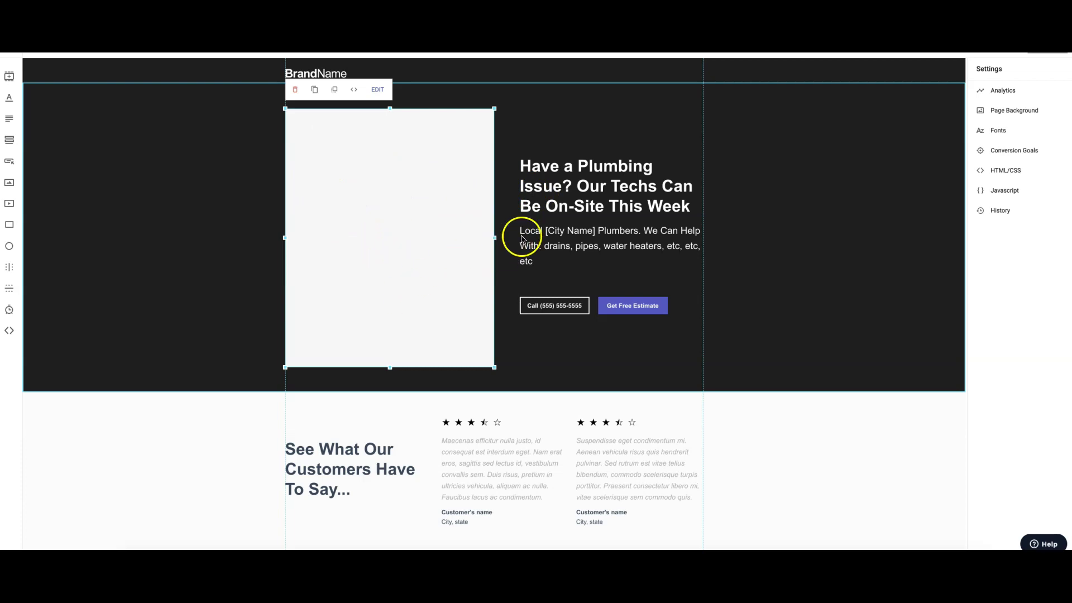
pyautogui.click(602, 179)
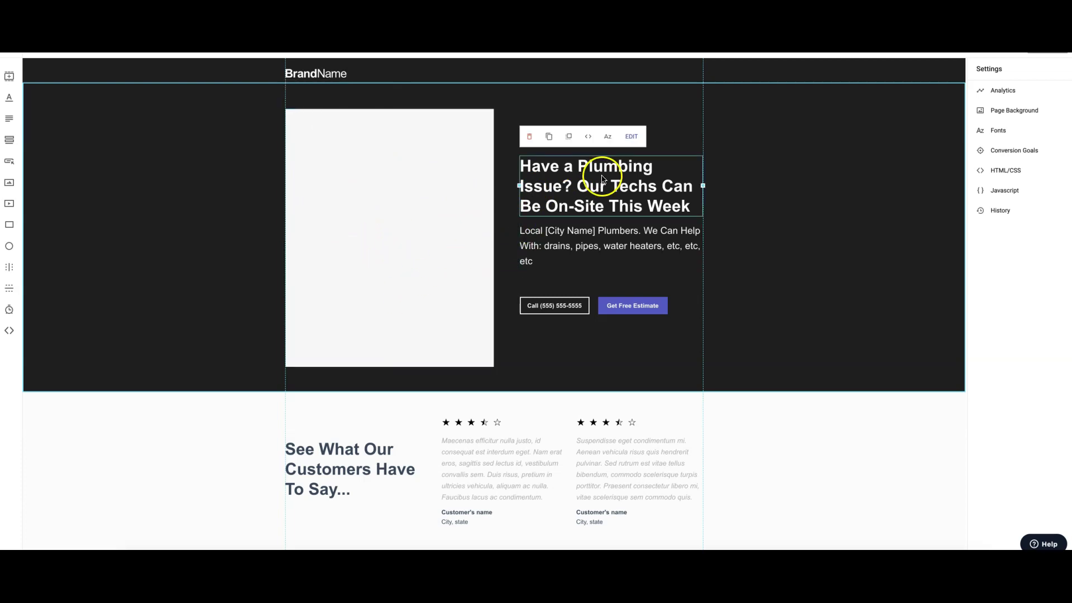
# Step: Break the hero paragraph so 'We Can Help With: drains, pipes, water heaters' starts a new line
pyautogui.doubleClick(571, 244)
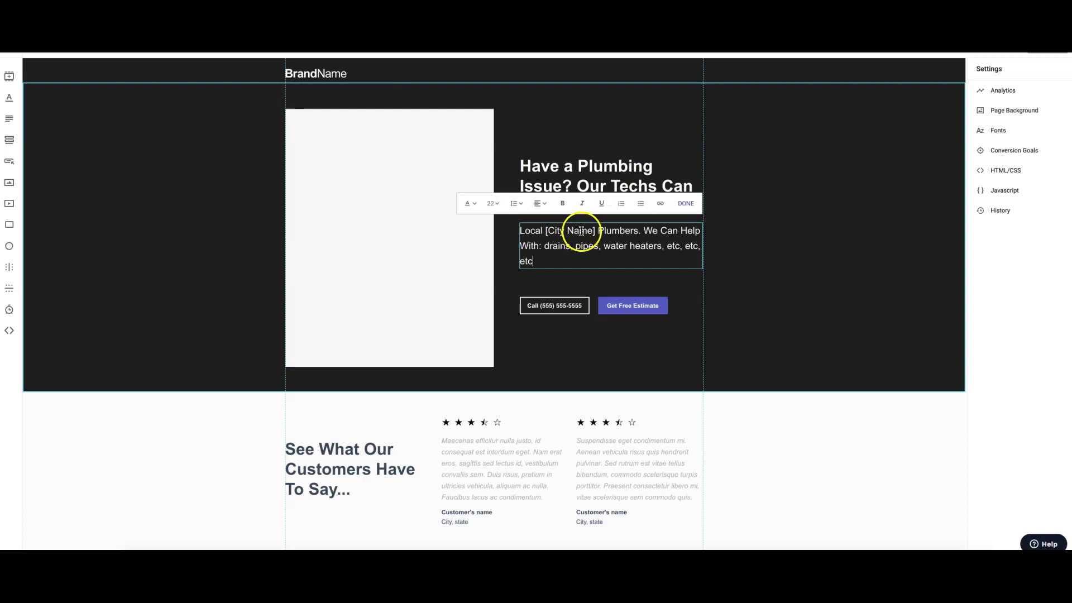
pyautogui.moveTo(600, 231); pyautogui.dragTo(546, 231)
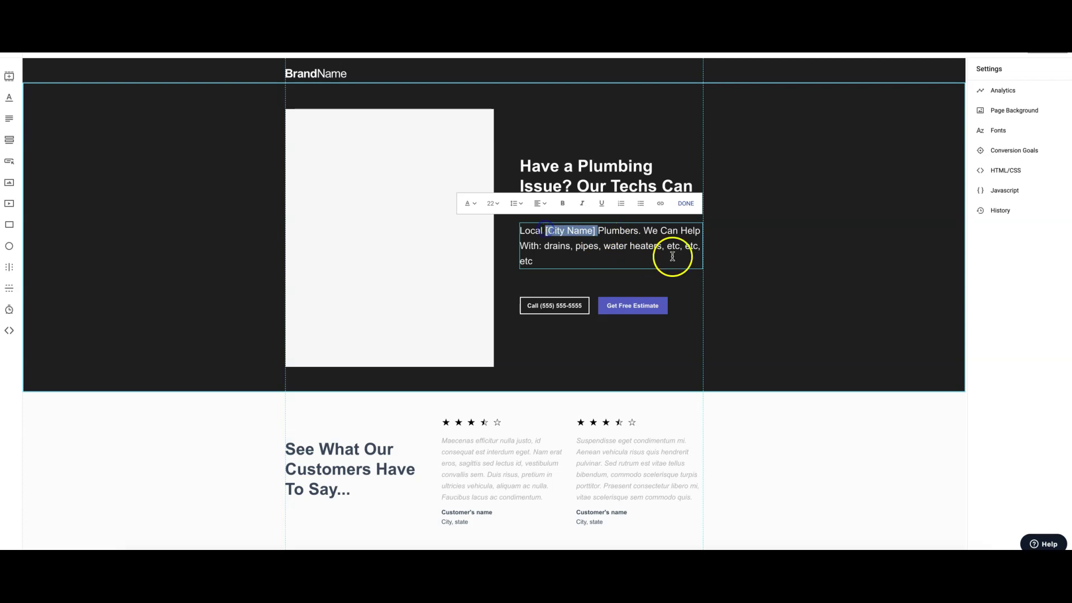
pyautogui.click(646, 230)
pyautogui.press('Return')
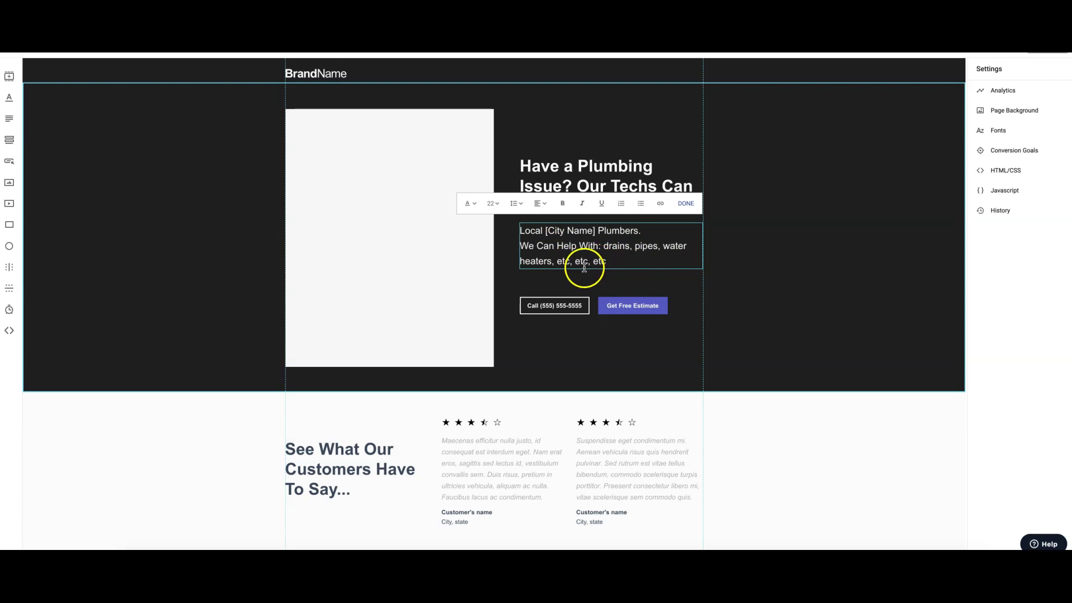
# Step: Enlarge both hero buttons together by grouping, resizing and ungrouping them
pyautogui.click(606, 274)
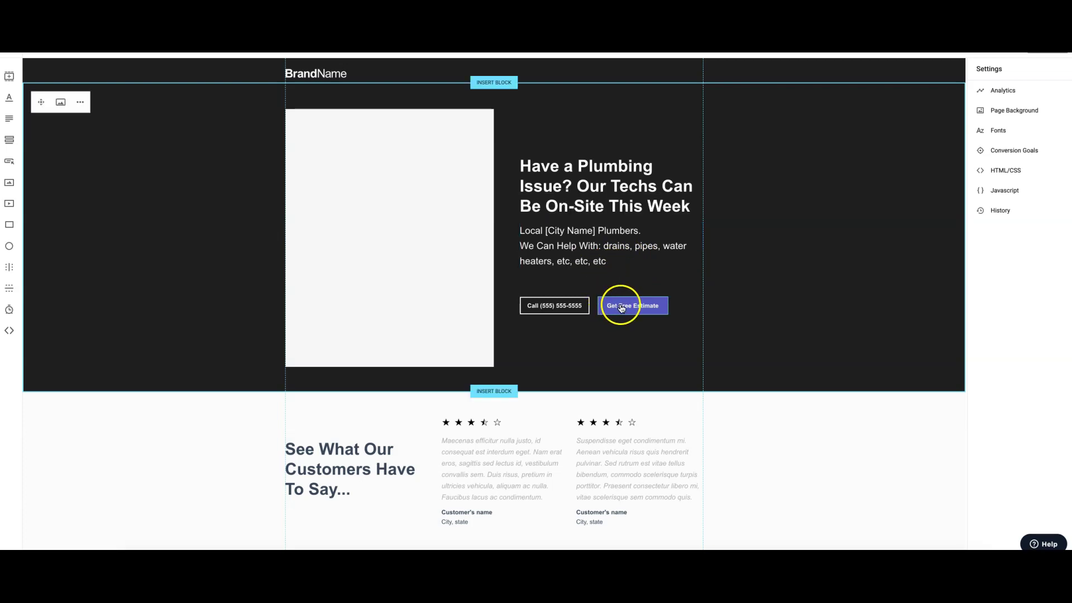
pyautogui.moveTo(541, 322); pyautogui.dragTo(689, 313)
pyautogui.click(599, 278)
pyautogui.click(670, 281)
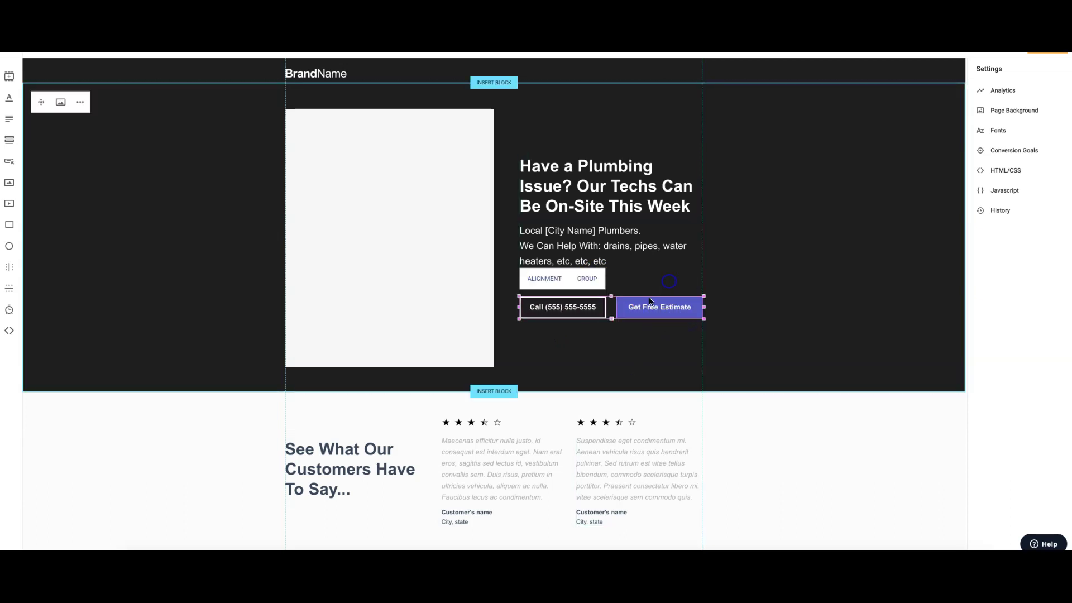
pyautogui.click(614, 326)
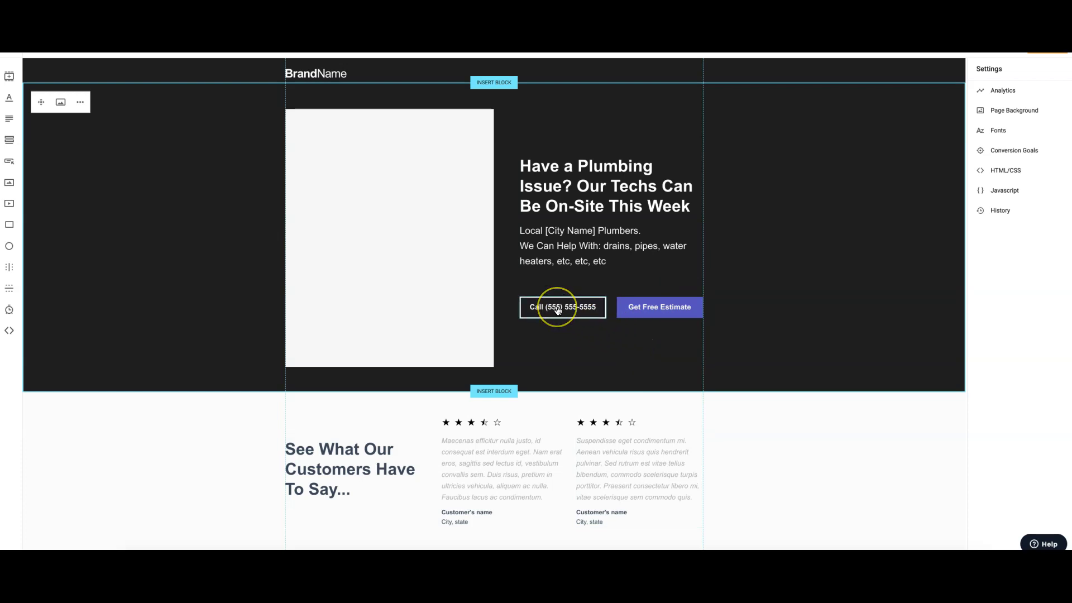
# Step: Link the Get Free Estimate button to the pop-up form
pyautogui.click(663, 312)
pyautogui.click(646, 279)
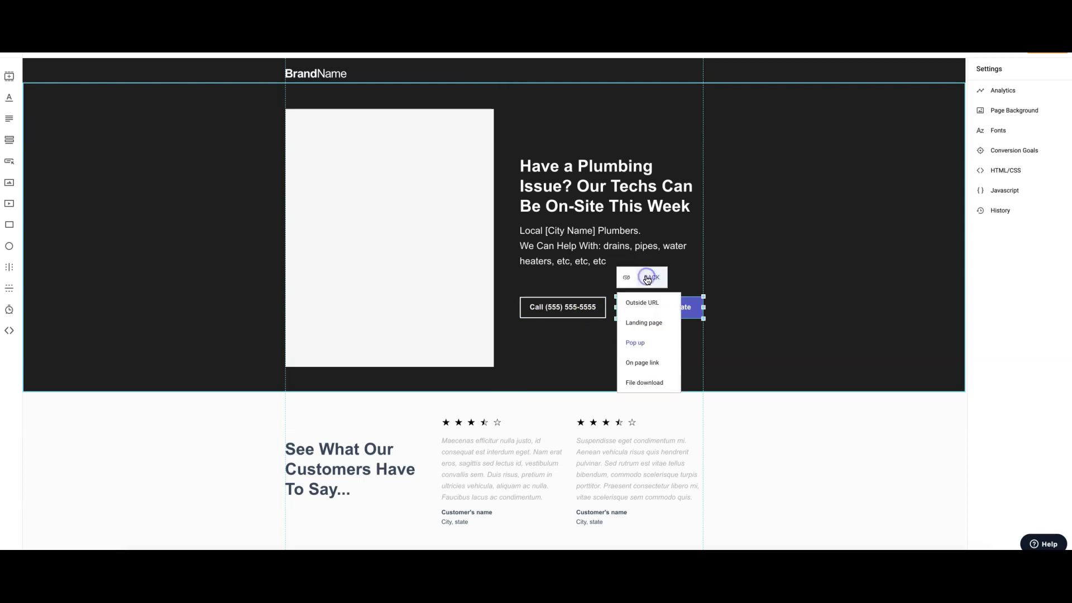
pyautogui.click(636, 342)
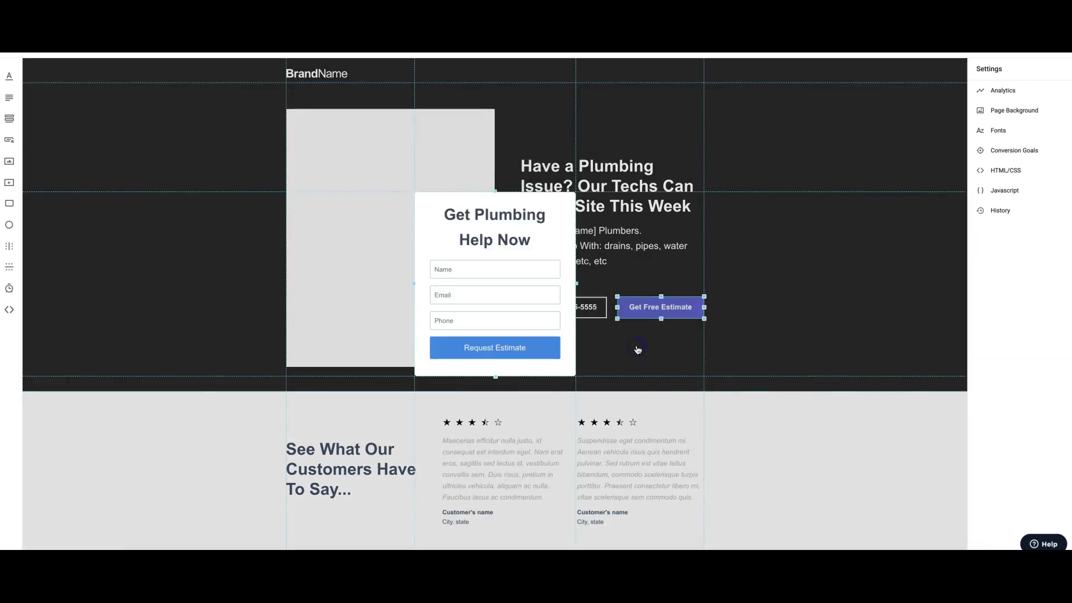
# Step: Make the Get Plumbing Help Now popup heading black and return to the page canvas
pyautogui.click(485, 234)
pyautogui.doubleClick(485, 234)
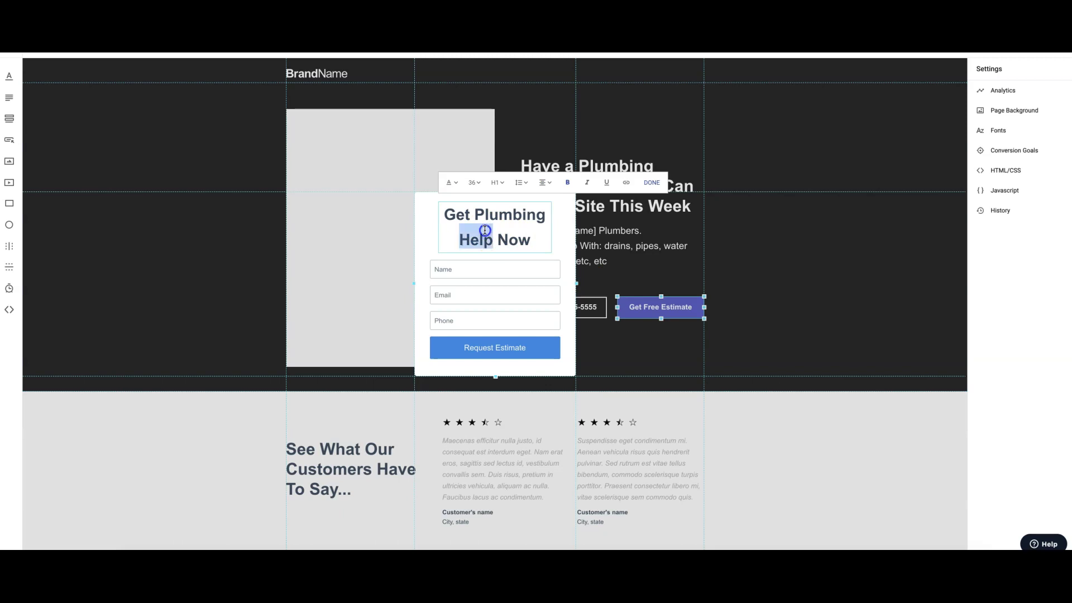
pyautogui.tripleClick(485, 230)
pyautogui.click(450, 182)
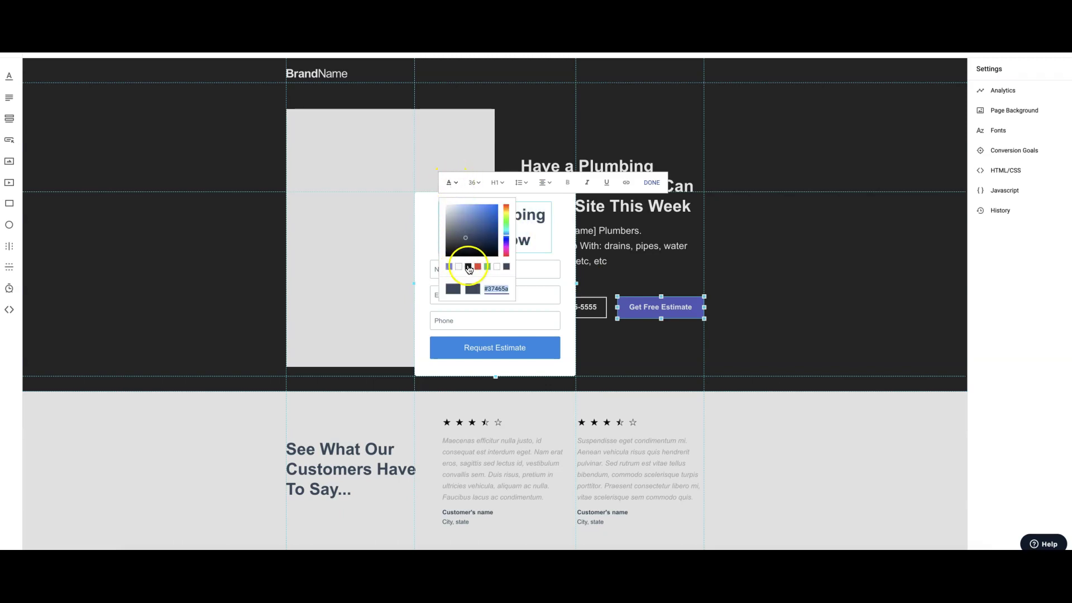
pyautogui.click(469, 268)
pyautogui.click(563, 222)
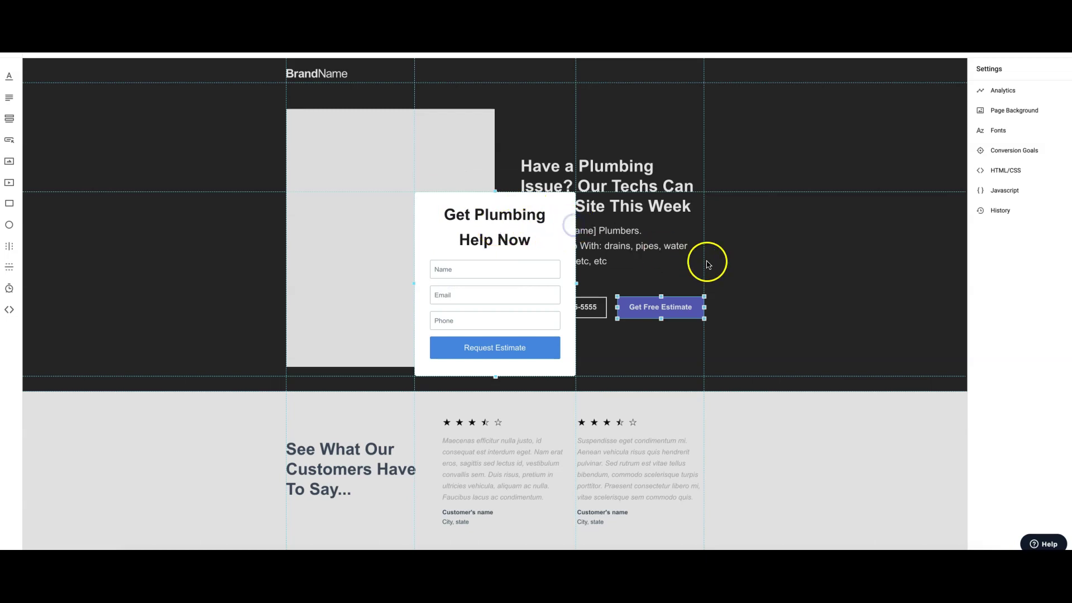
pyautogui.click(732, 269)
pyautogui.click(747, 288)
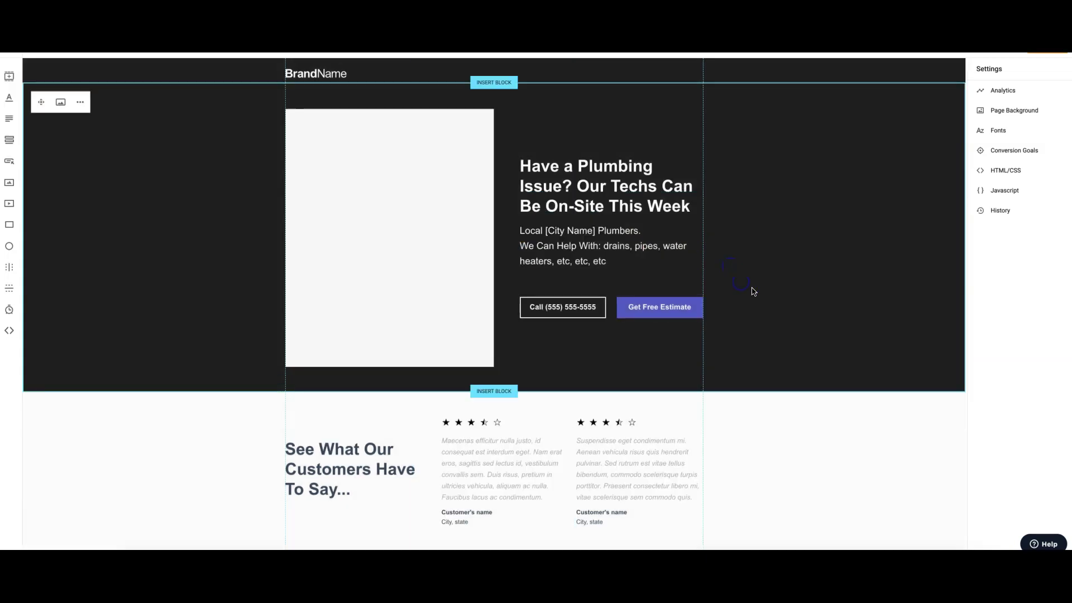
# Step: Scroll down past the testimonials, services and call banner to the About {Company Name} section
pyautogui.scroll(-5, 753, 292)
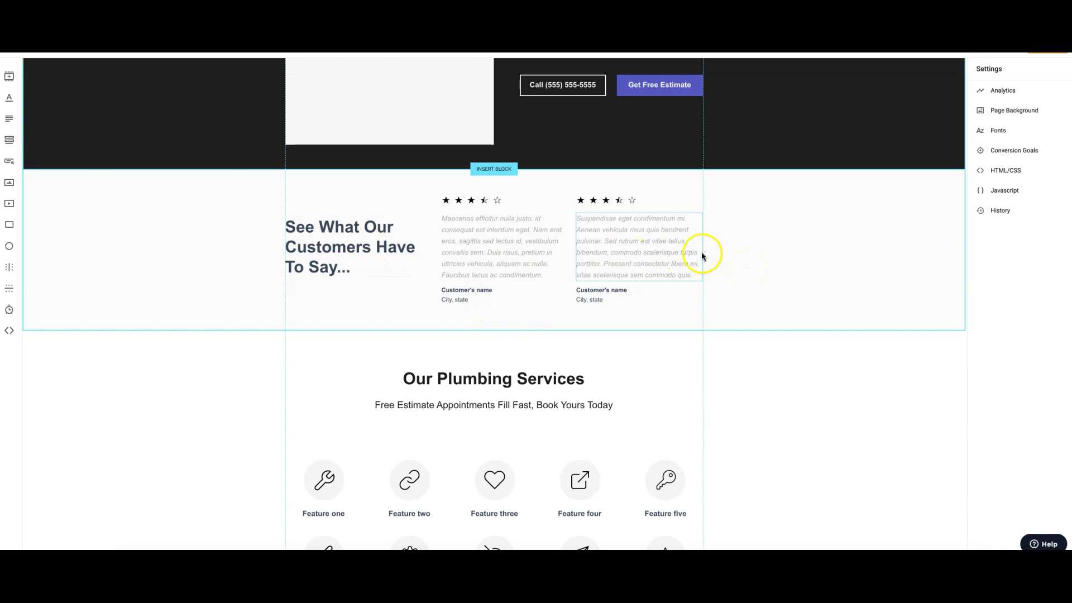
pyautogui.scroll(-2, 743, 260)
pyautogui.scroll(-3, 743, 261)
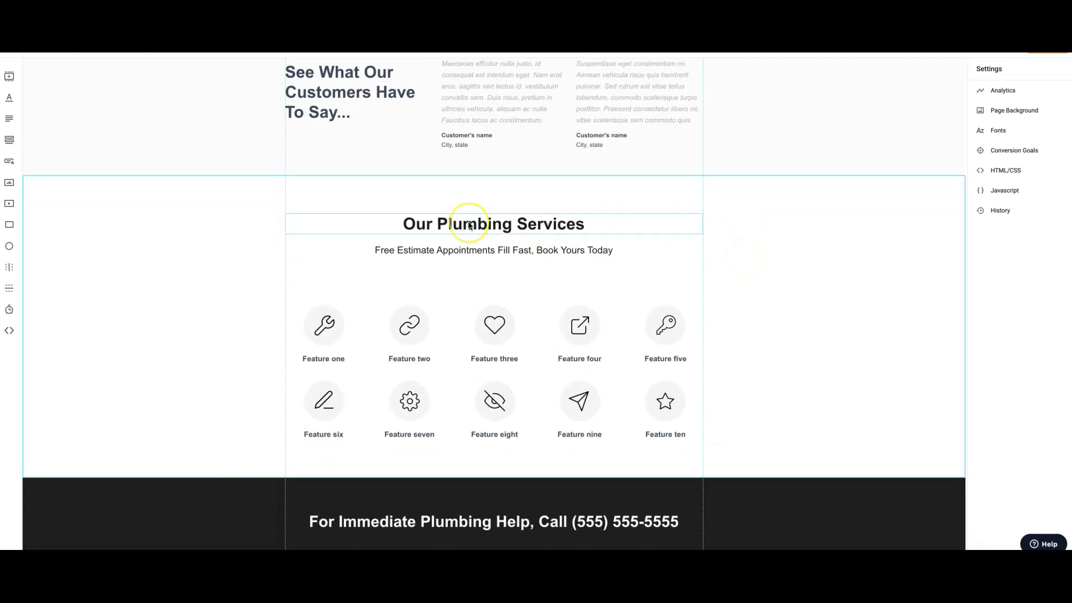
pyautogui.scroll(-2, 726, 256)
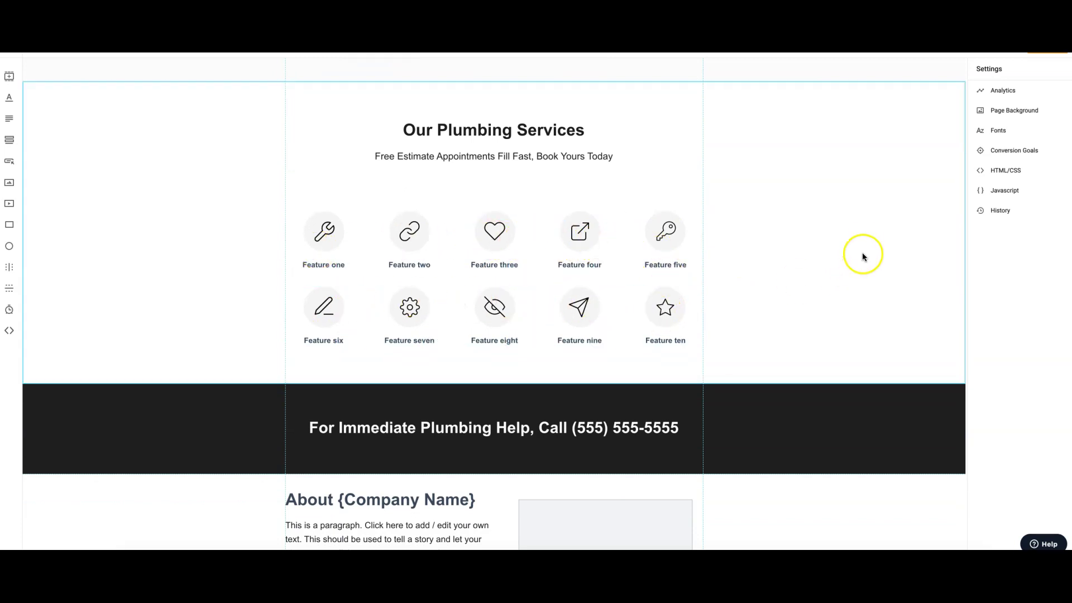
pyautogui.scroll(-3, 864, 246)
pyautogui.scroll(-1, 863, 246)
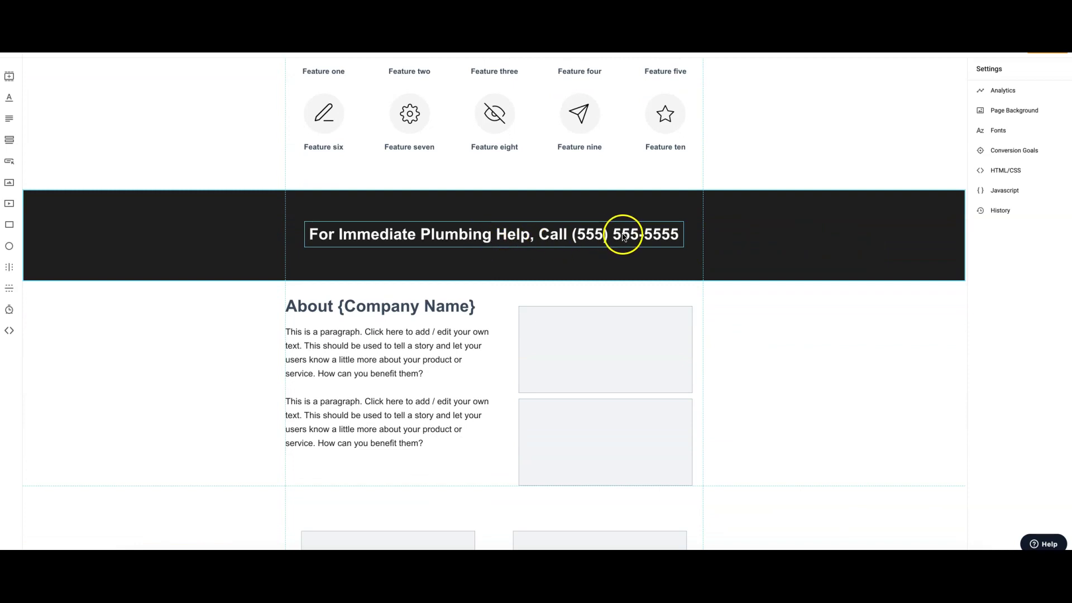
pyautogui.scroll(-3, 759, 252)
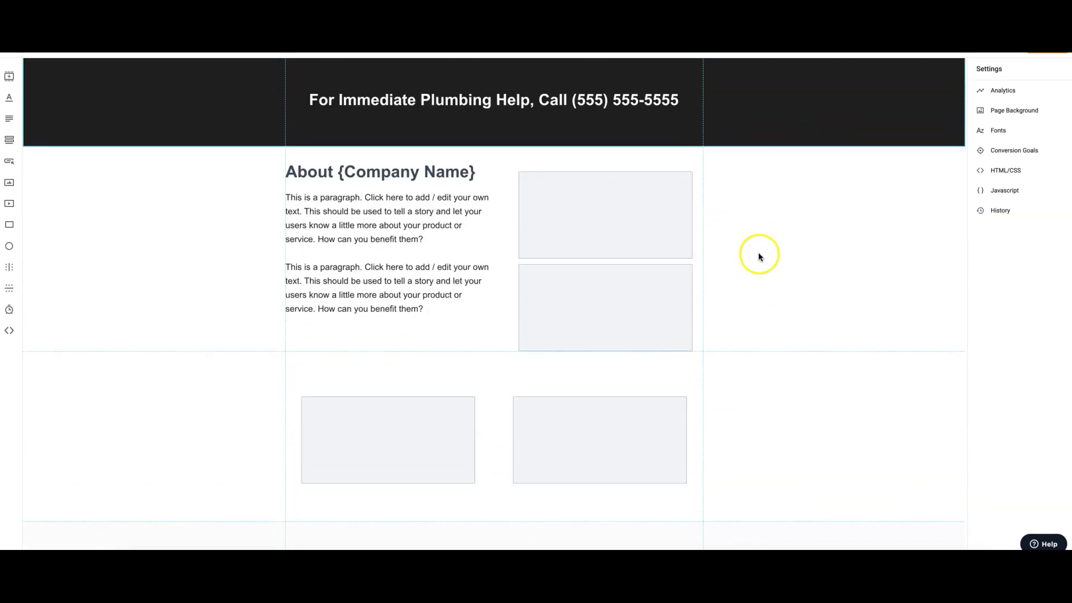
# Step: Make the About {Company Name} heading black
pyautogui.click(332, 172)
pyautogui.tripleClick(332, 172)
pyautogui.click(296, 138)
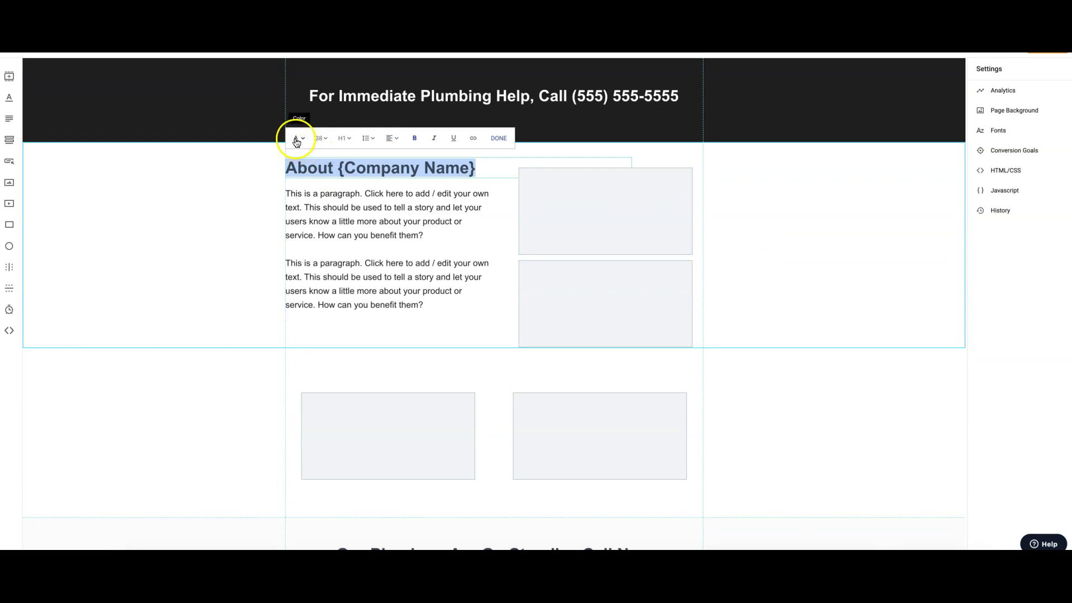
pyautogui.click(315, 223)
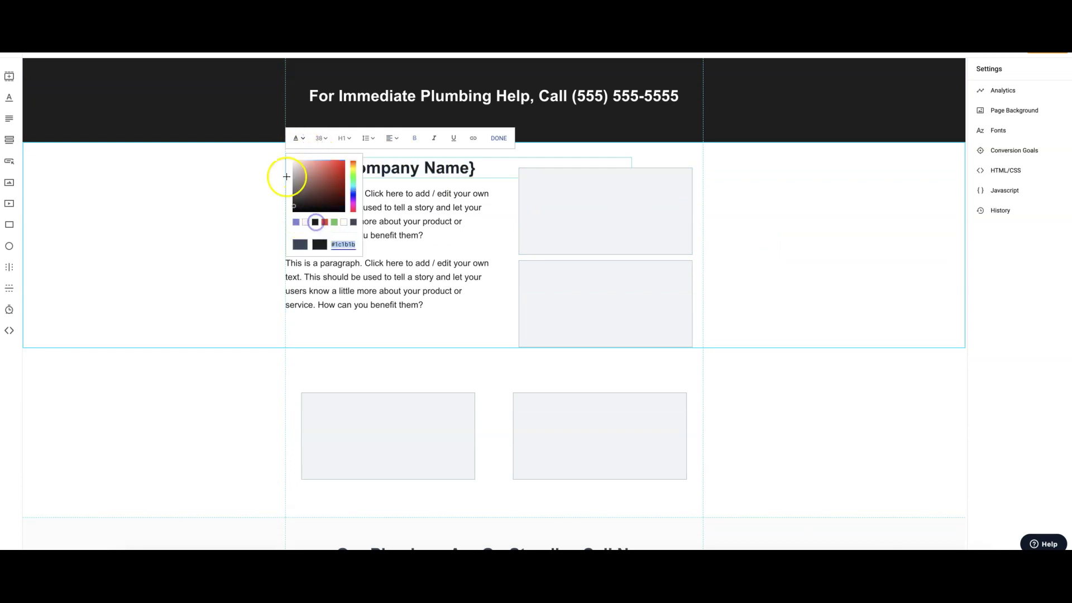
pyautogui.click(224, 180)
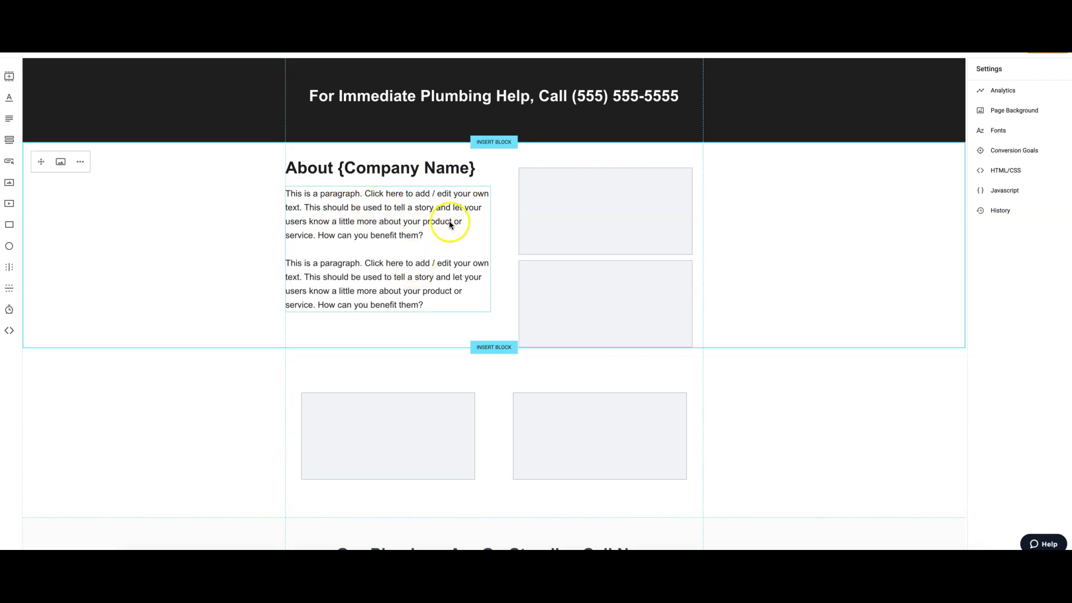
# Step: Extend the section and add a Corporate Headquarters line with two address lines below the paragraphs
pyautogui.moveTo(439, 346); pyautogui.dragTo(440, 414)
pyautogui.click(440, 294)
pyautogui.click(429, 305)
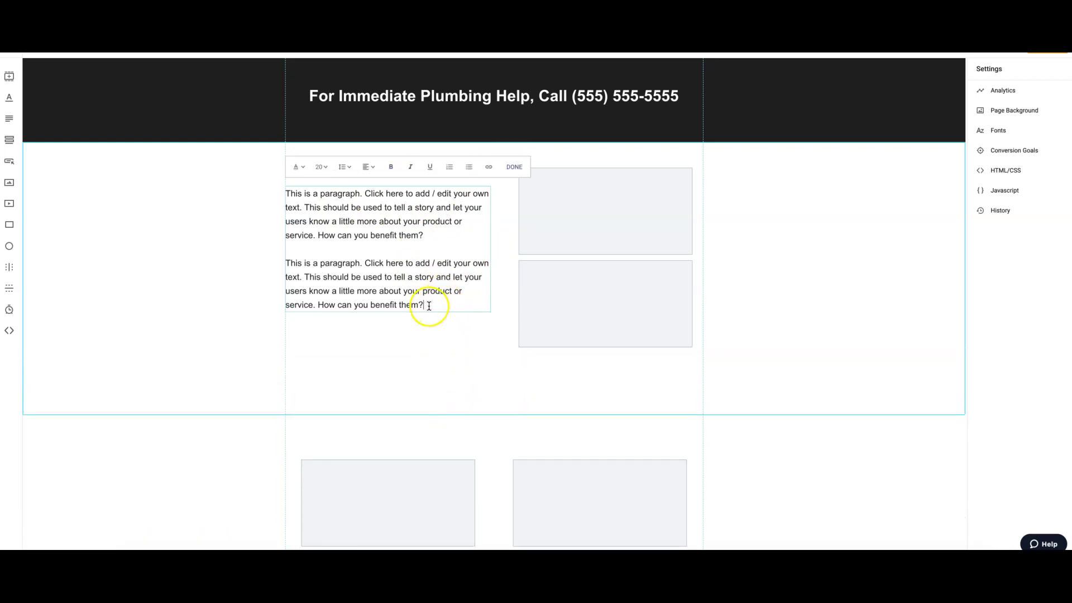
pyautogui.press('Return')
pyautogui.write('Headquarte')
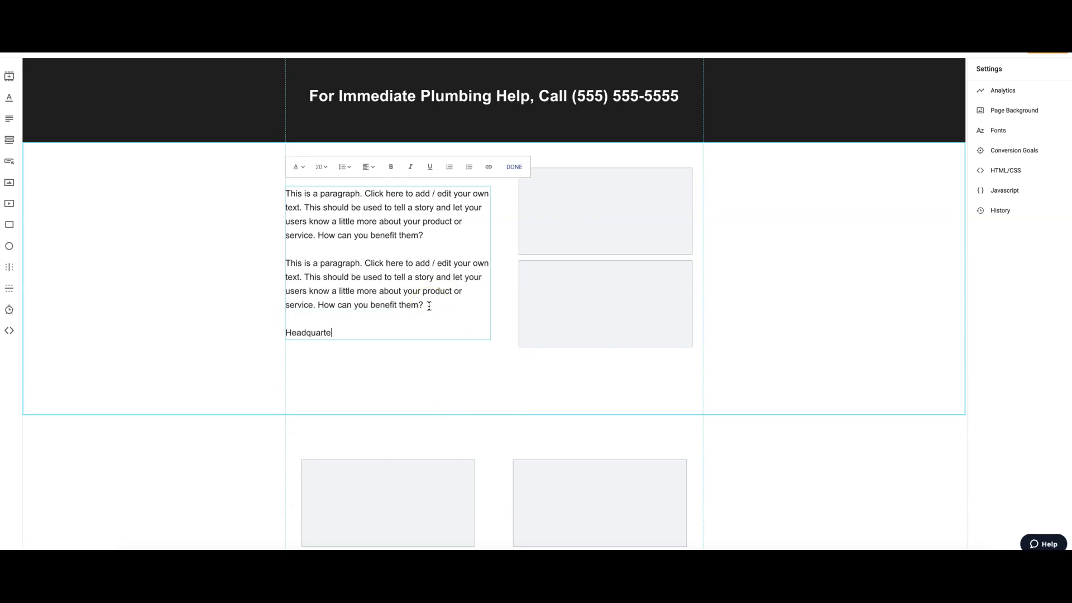
pyautogui.write('rs')
pyautogui.write('rate')
pyautogui.click(391, 331)
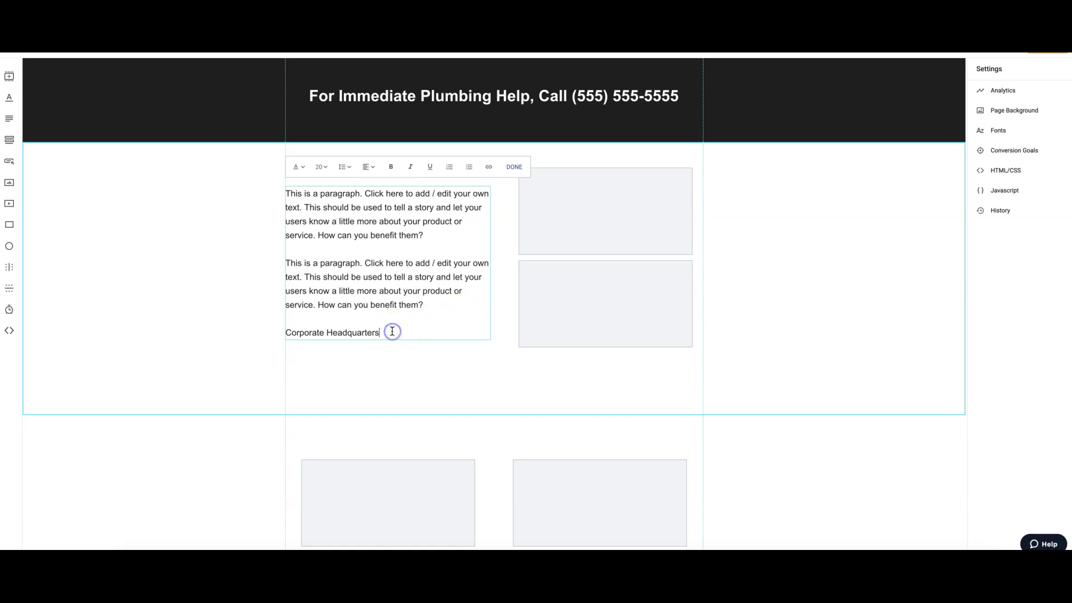
pyautogui.press('Return')
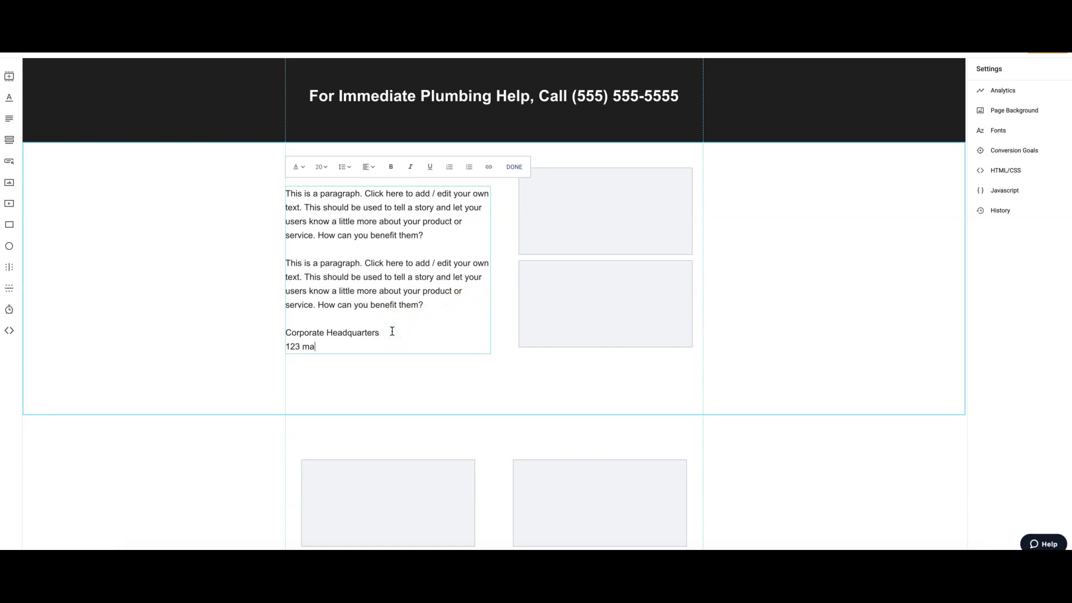
pyautogui.press('Return')
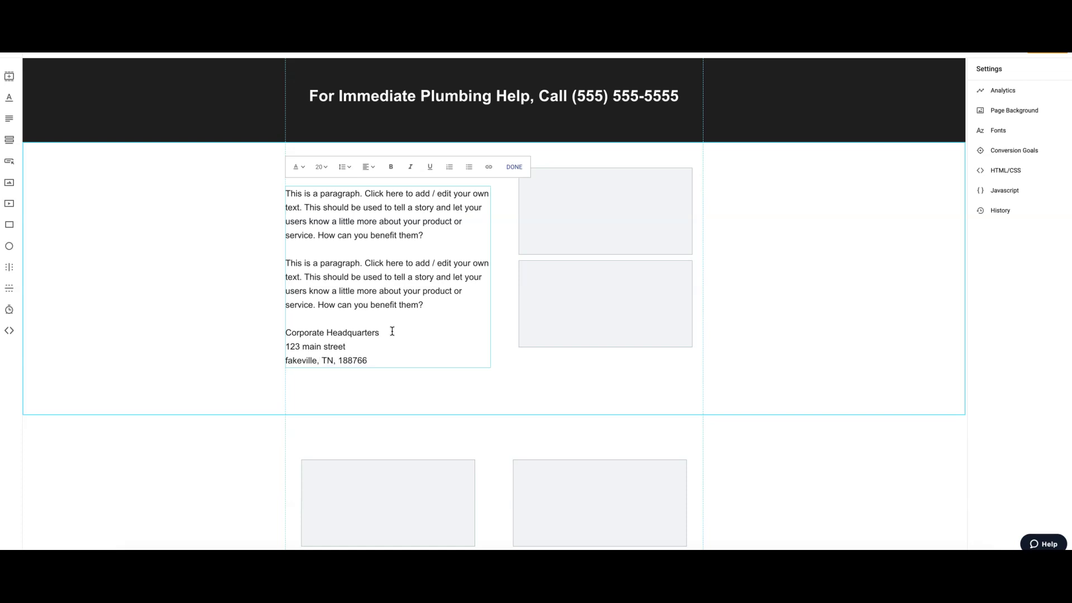
# Step: Bold the Corporate Headquarters line and shorten the About section from the bottom
pyautogui.tripleClick(339, 332)
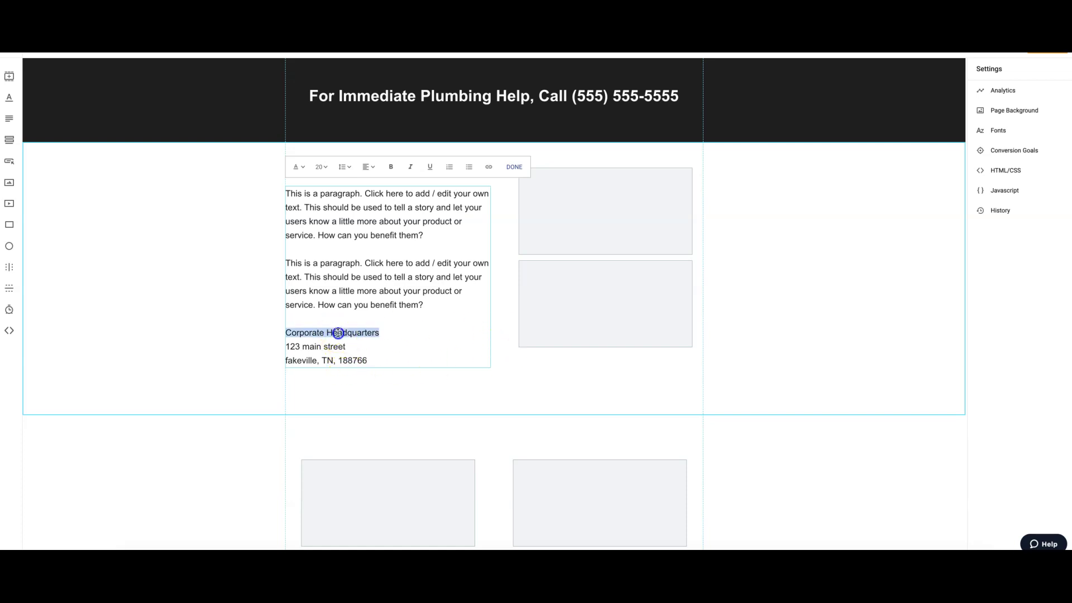
pyautogui.click(391, 167)
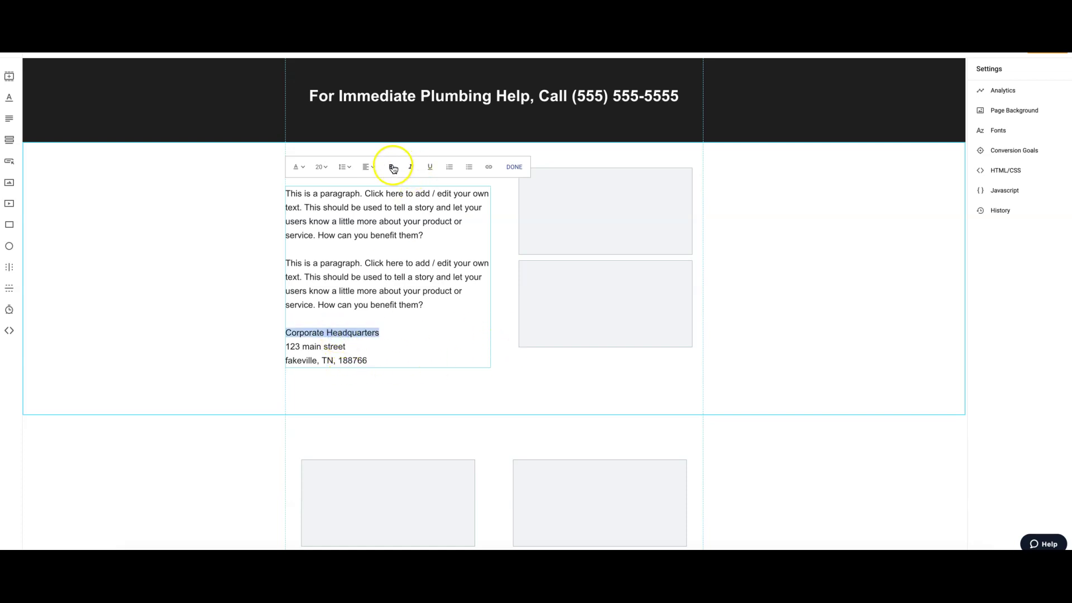
pyautogui.click(249, 308)
pyautogui.moveTo(301, 413); pyautogui.dragTo(302, 383)
pyautogui.click(323, 360)
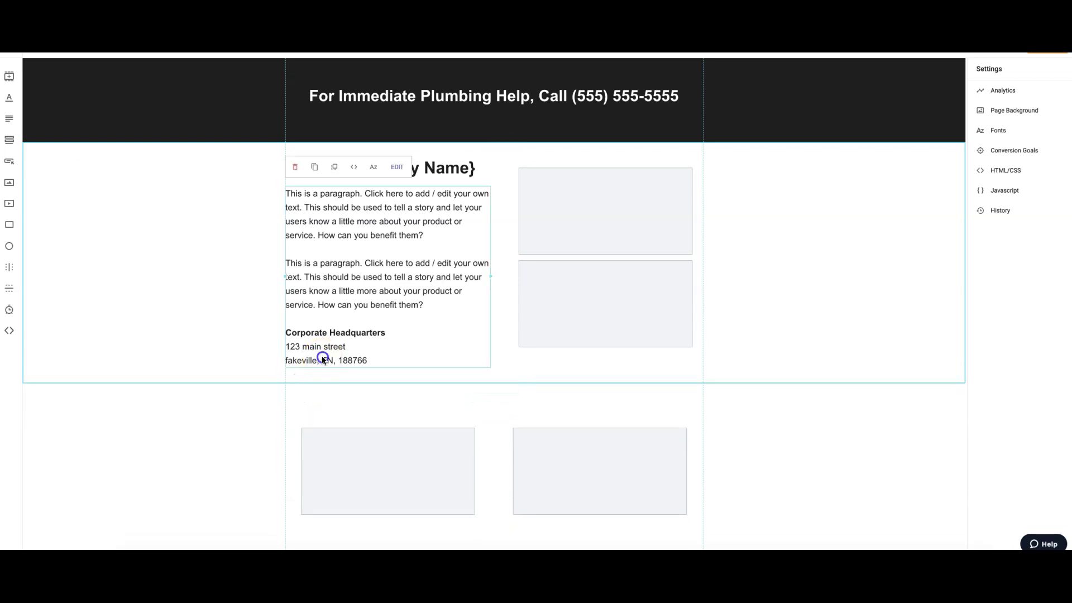
pyautogui.click(323, 361)
pyautogui.tripleClick(322, 359)
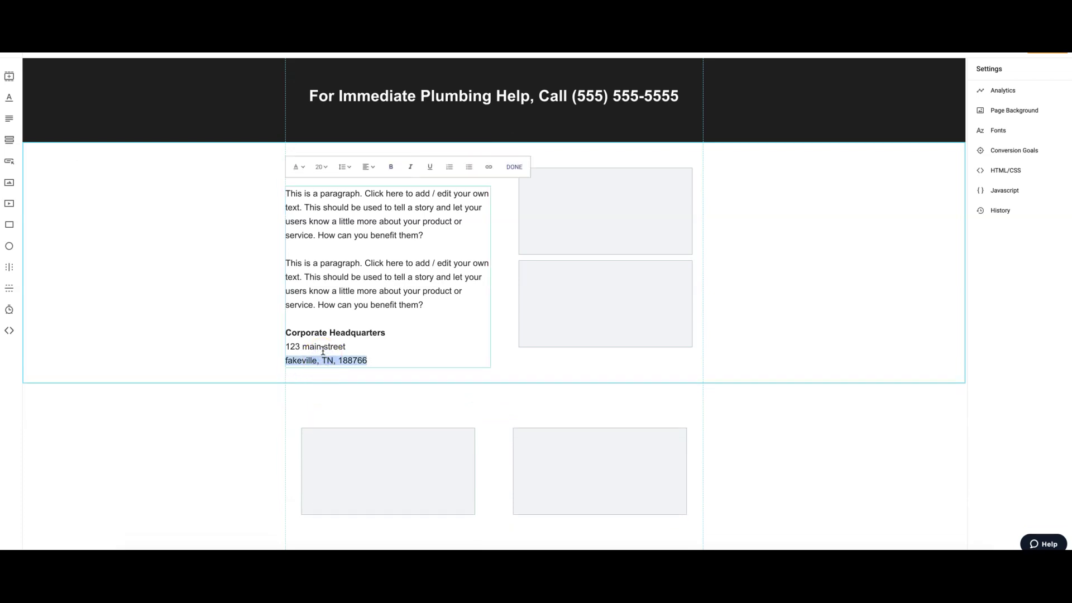
pyautogui.click(323, 351)
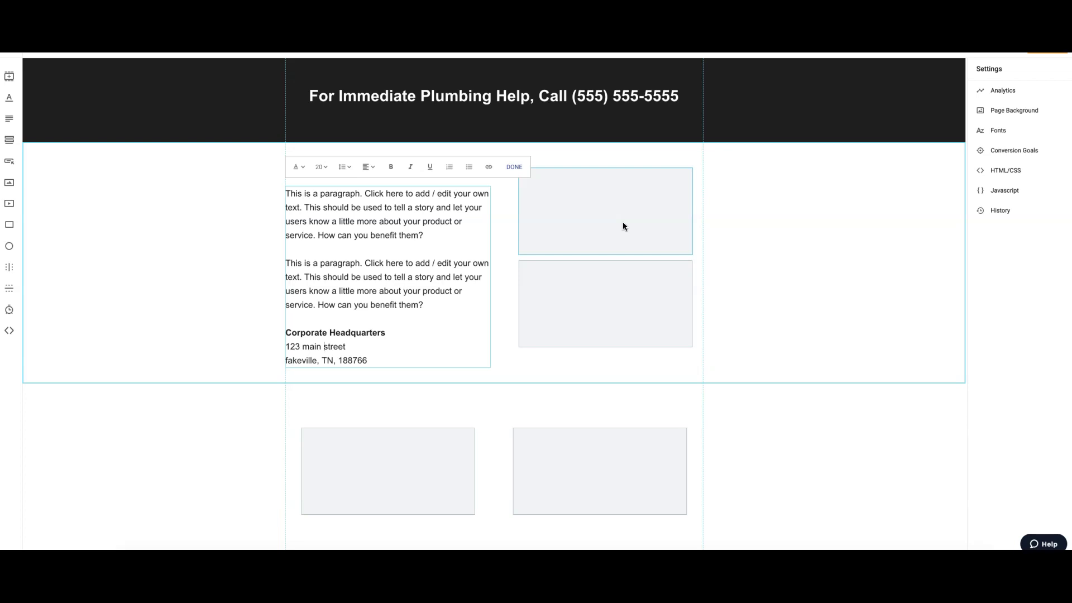
# Step: Align the two image placeholders level with each other
pyautogui.scroll(-3, 724, 342)
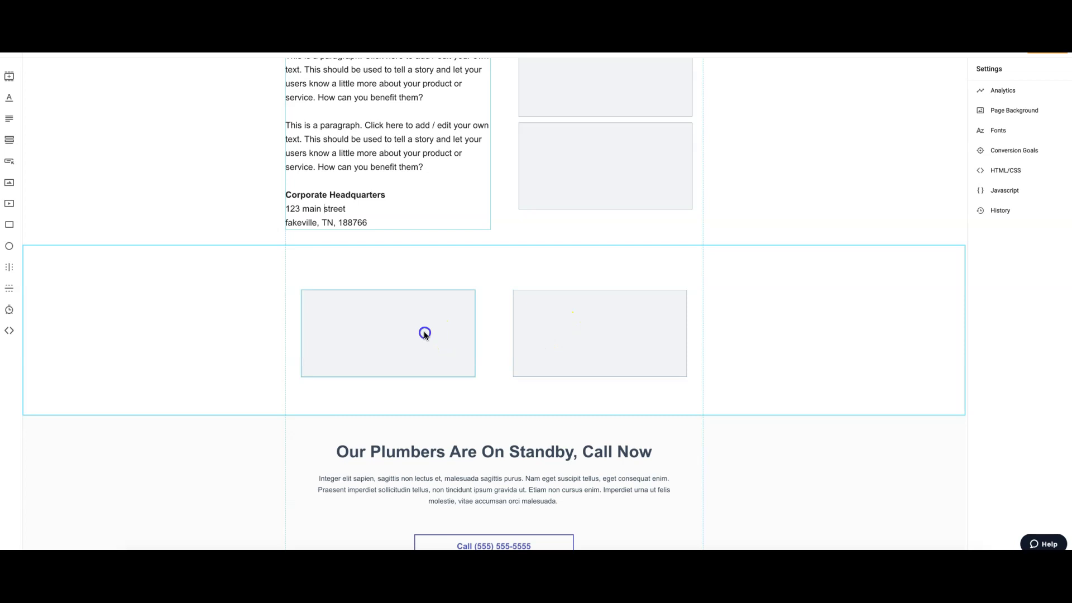
pyautogui.click(427, 325)
pyautogui.moveTo(427, 325); pyautogui.dragTo(434, 311)
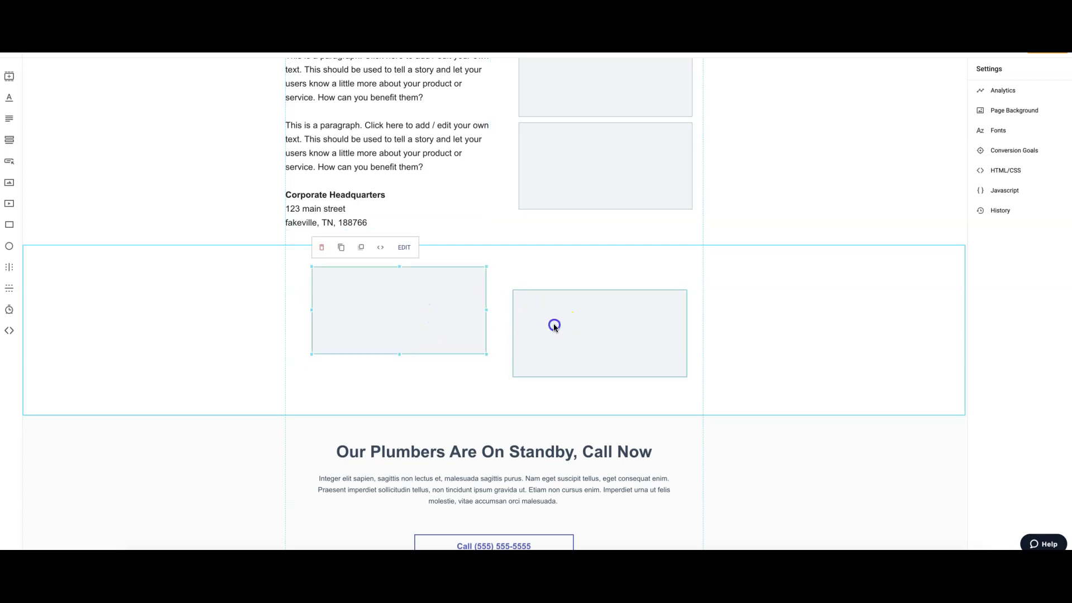
pyautogui.moveTo(554, 323); pyautogui.dragTo(546, 301)
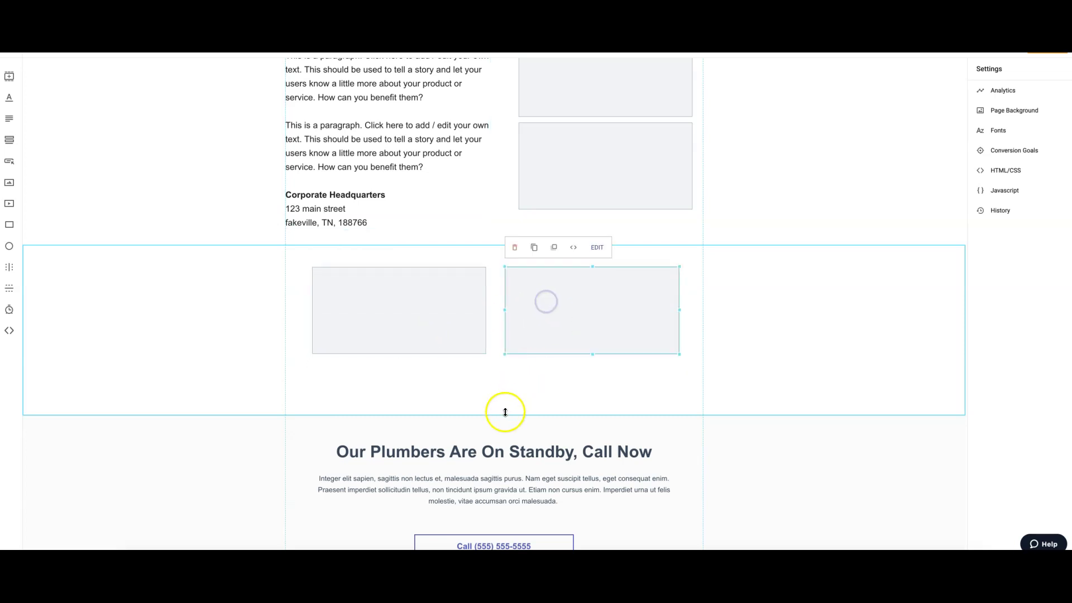
# Step: Make the section taller and duplicate each placeholder beneath itself for a two-by-two grid
pyautogui.moveTo(500, 416); pyautogui.dragTo(500, 481)
pyautogui.click(419, 317)
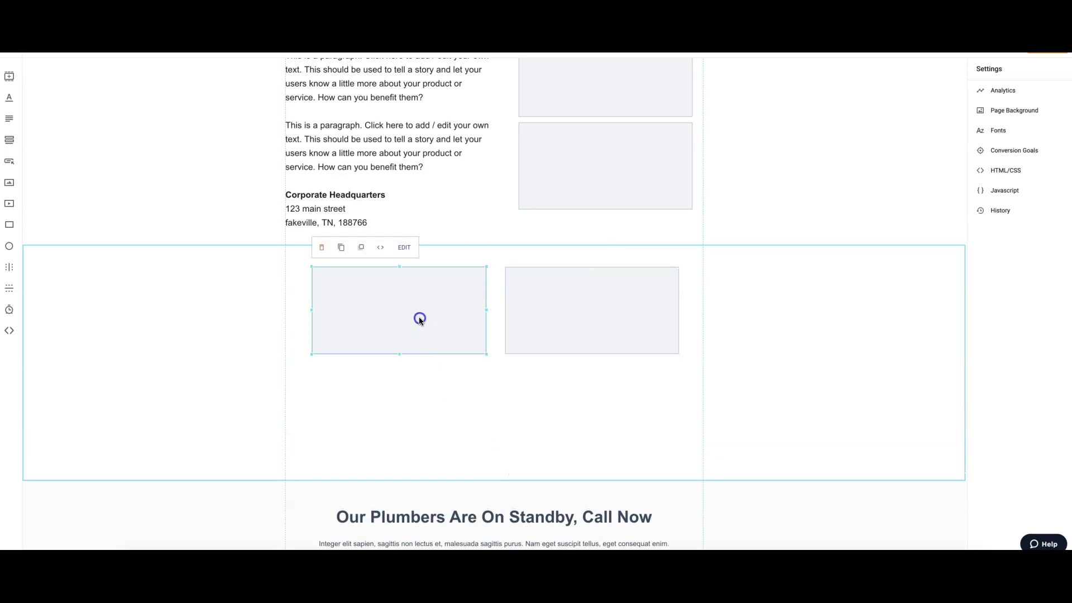
pyautogui.click(342, 248)
pyautogui.moveTo(376, 297); pyautogui.dragTo(366, 385)
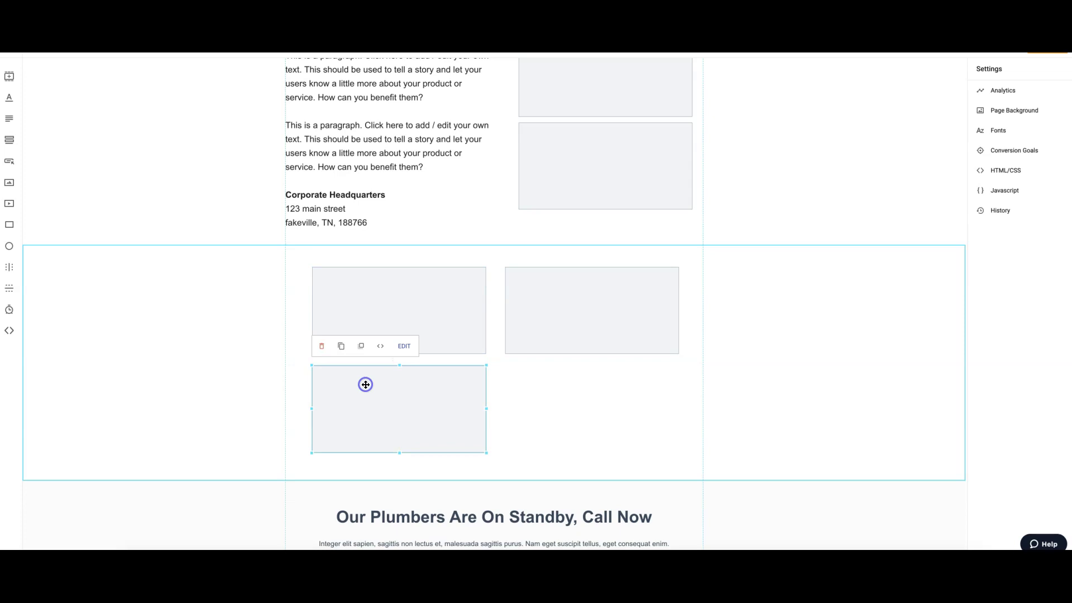
pyautogui.click(546, 320)
pyautogui.click(534, 247)
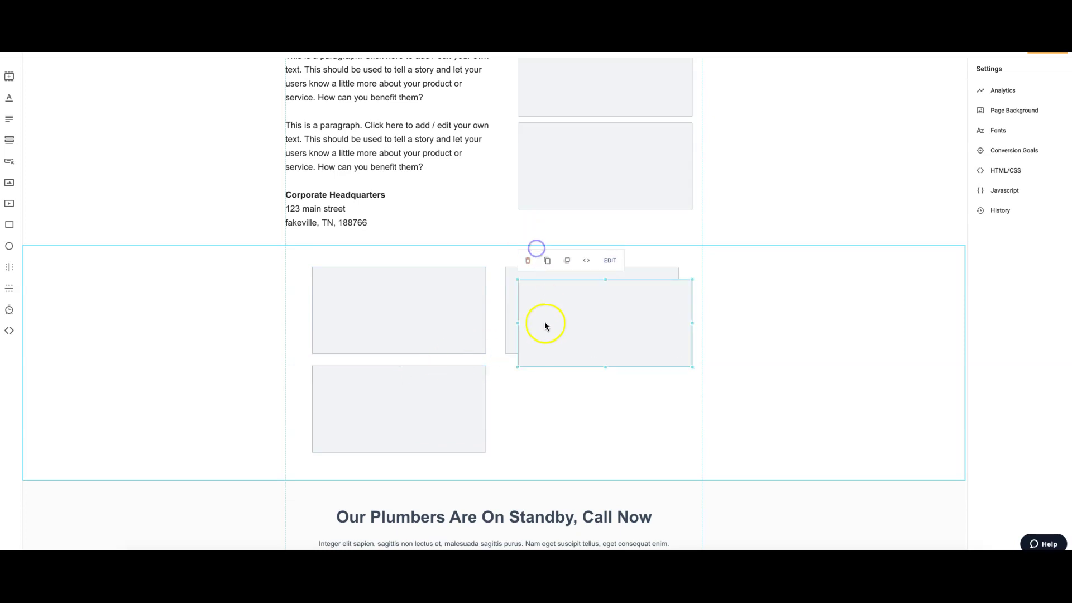
pyautogui.moveTo(545, 333); pyautogui.dragTo(533, 412)
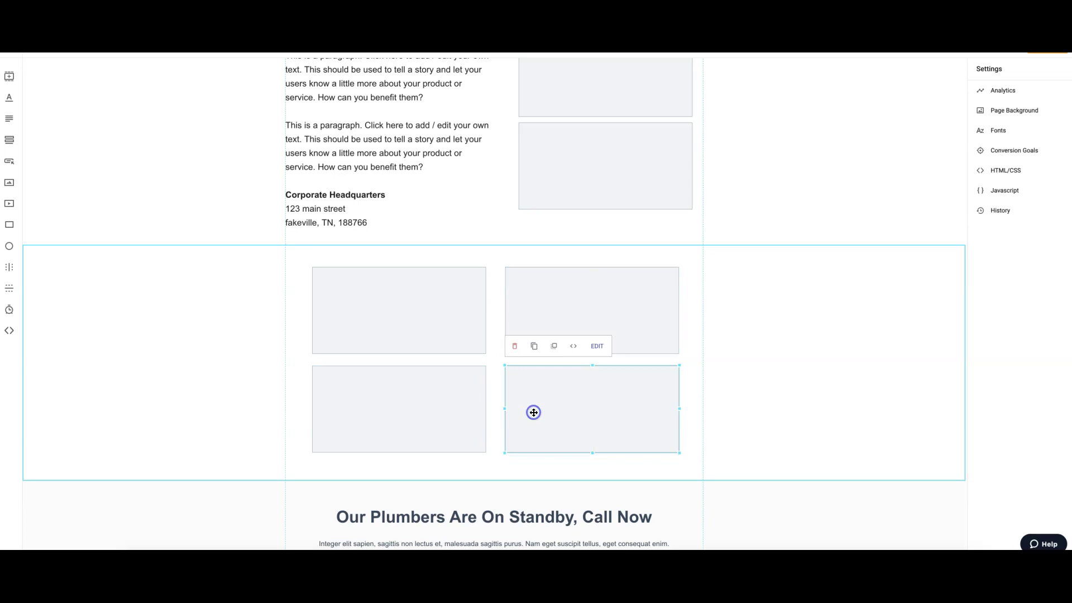
pyautogui.click(756, 351)
pyautogui.click(719, 467)
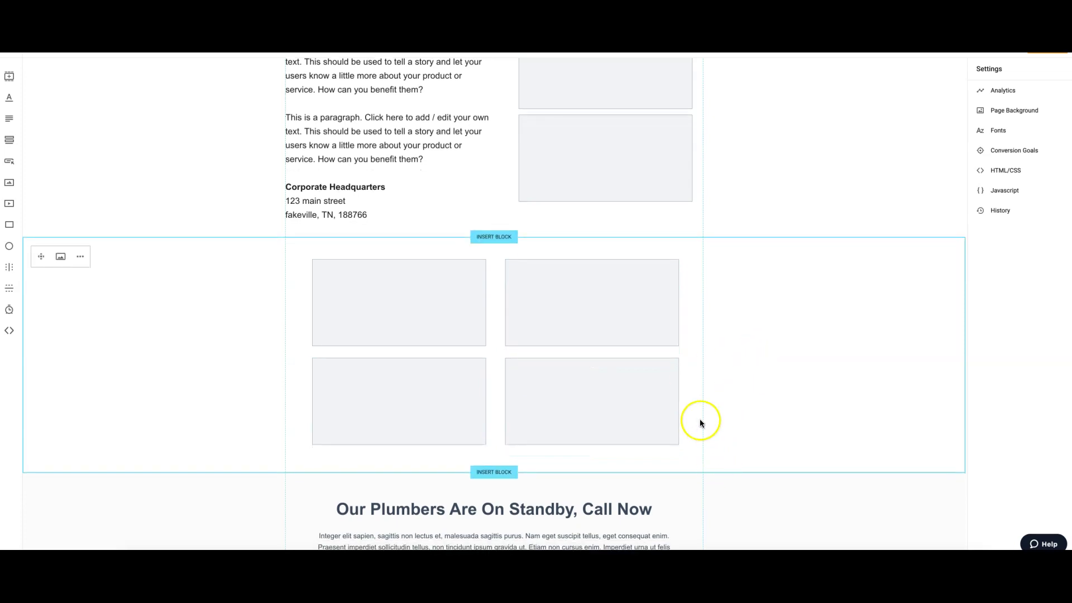
pyautogui.scroll(1, 755, 375)
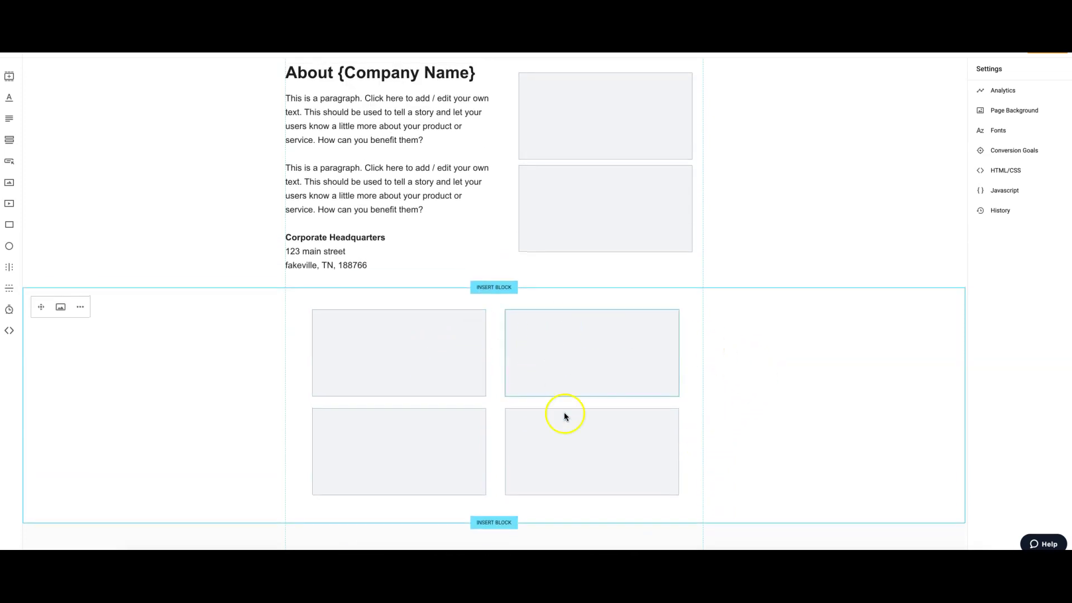
pyautogui.scroll(-4, 686, 366)
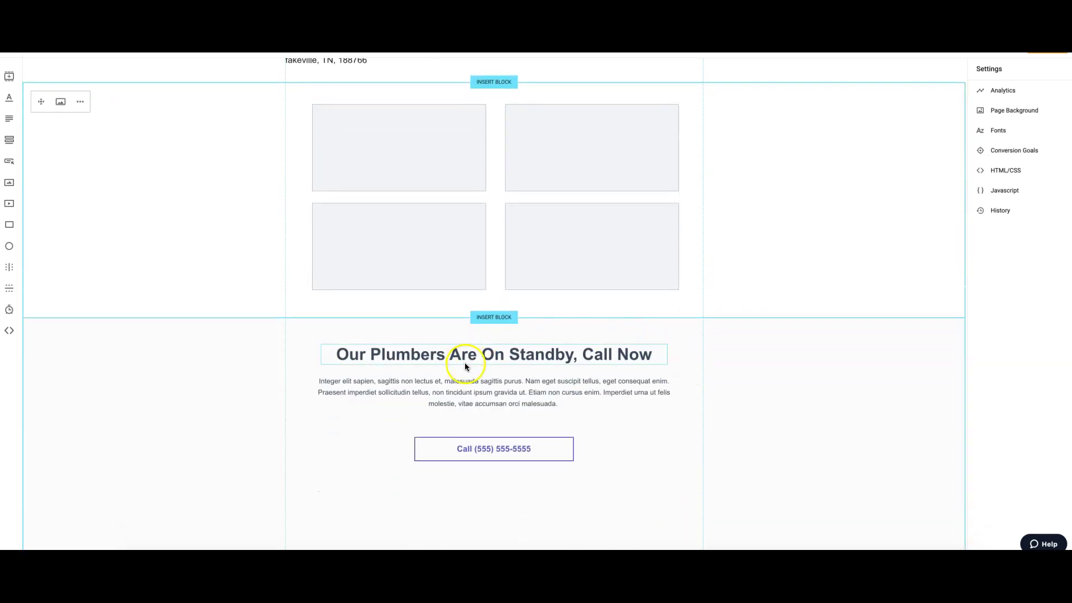
pyautogui.scroll(-1, 464, 363)
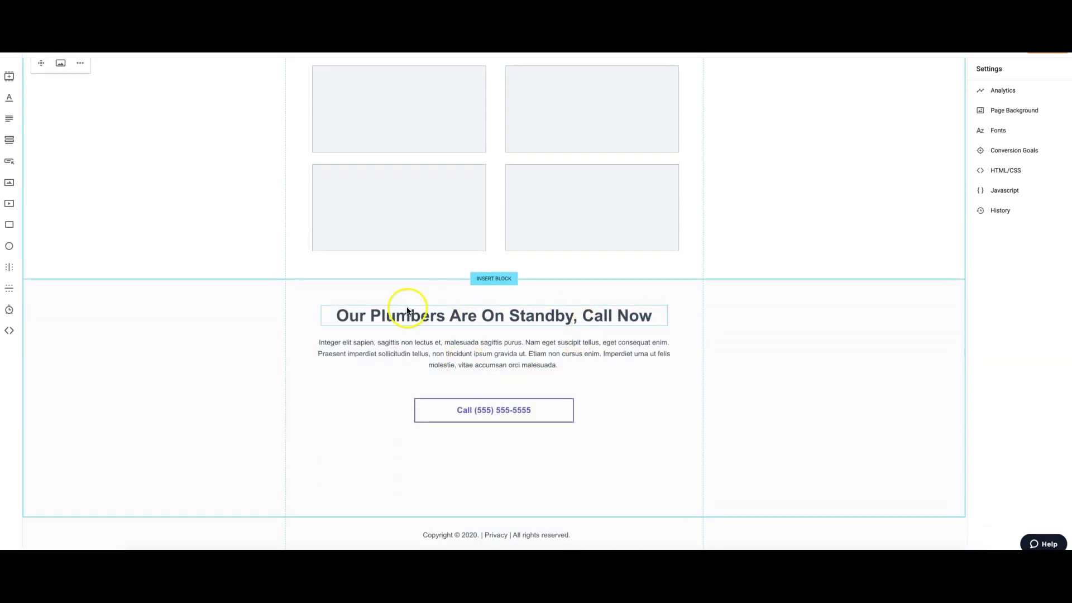
pyautogui.click(426, 354)
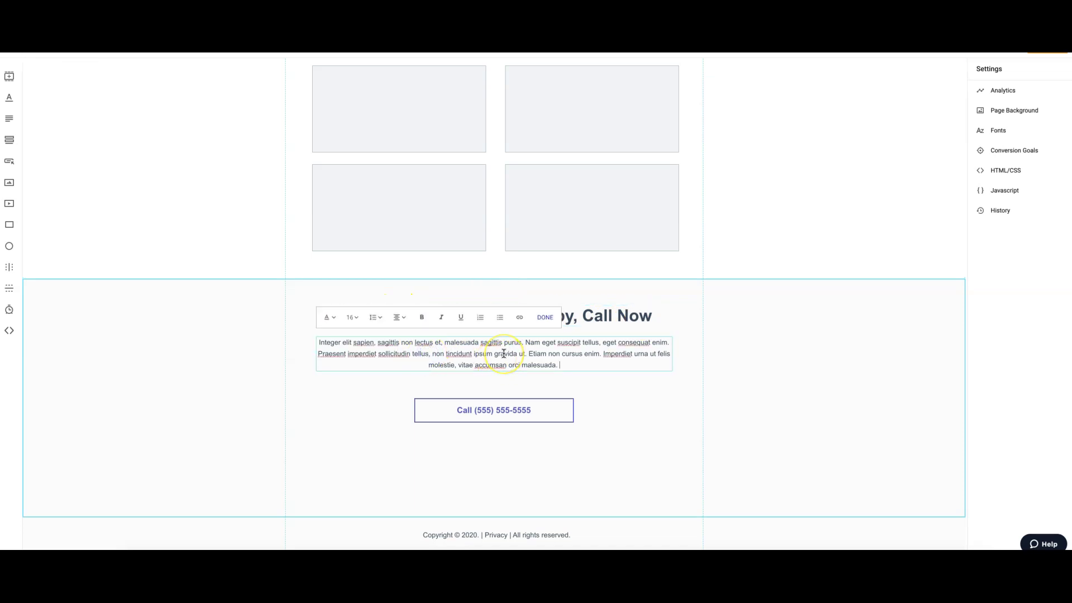
pyautogui.click(531, 363)
pyautogui.tripleClick(500, 350)
pyautogui.click(499, 416)
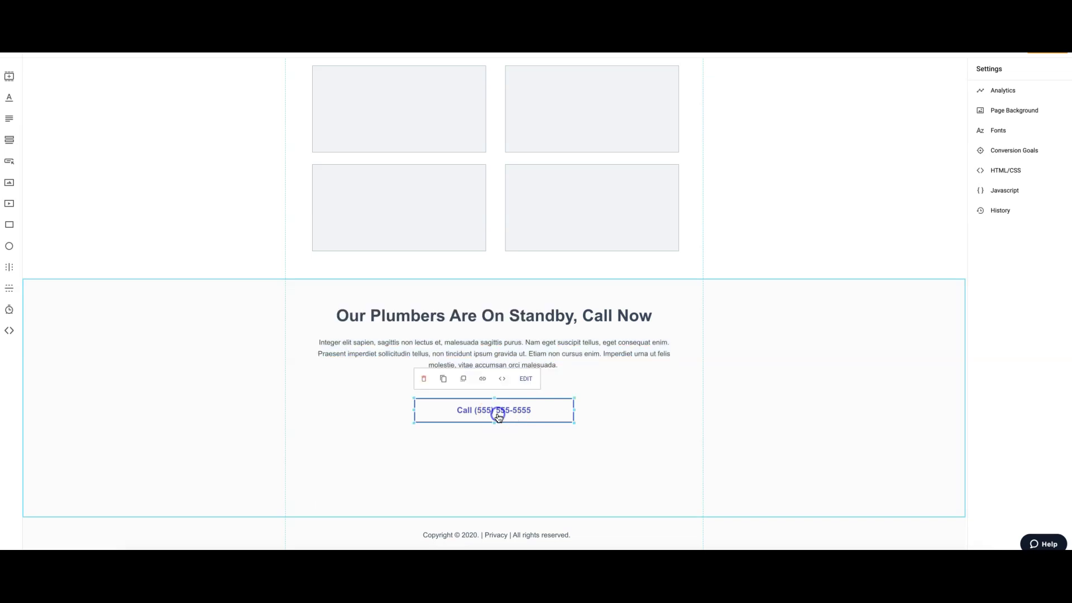
pyautogui.click(515, 449)
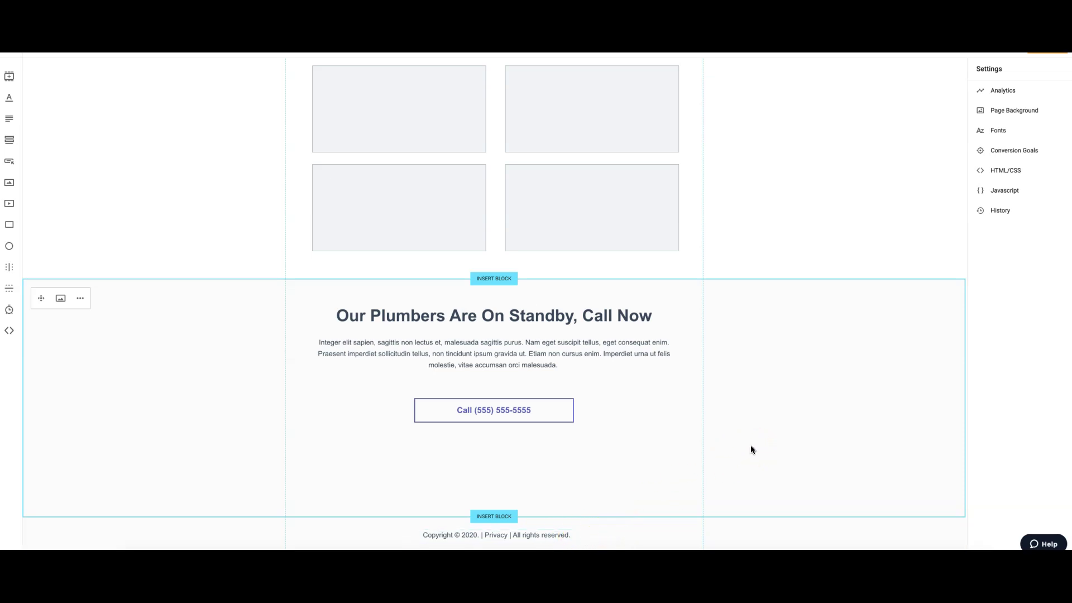
# Step: Scroll back to the top and confirm the update to push the changes live
pyautogui.scroll(4, 763, 386)
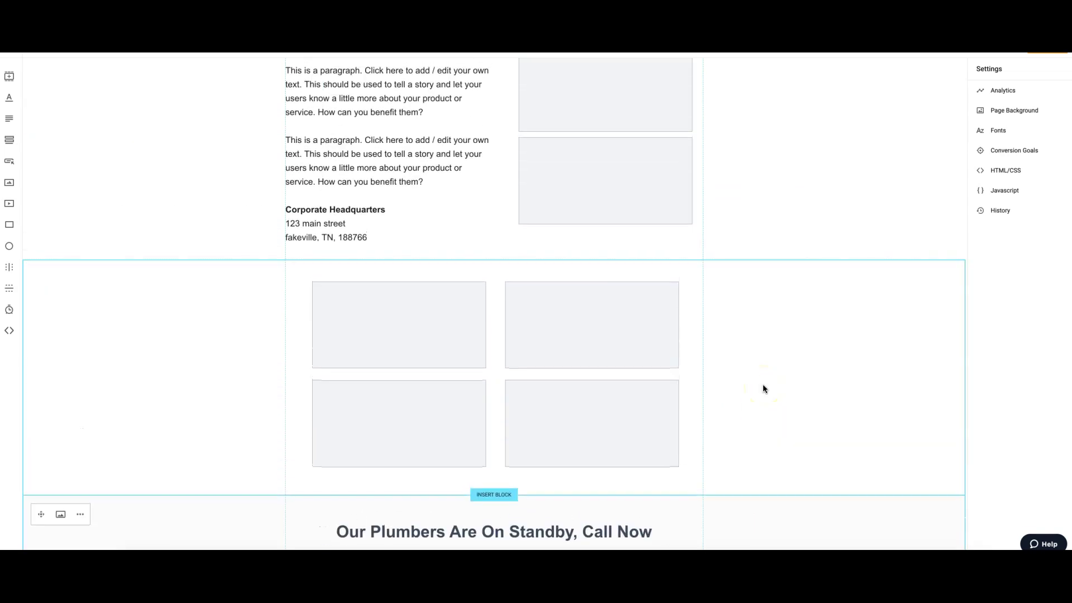
pyautogui.scroll(15, 764, 389)
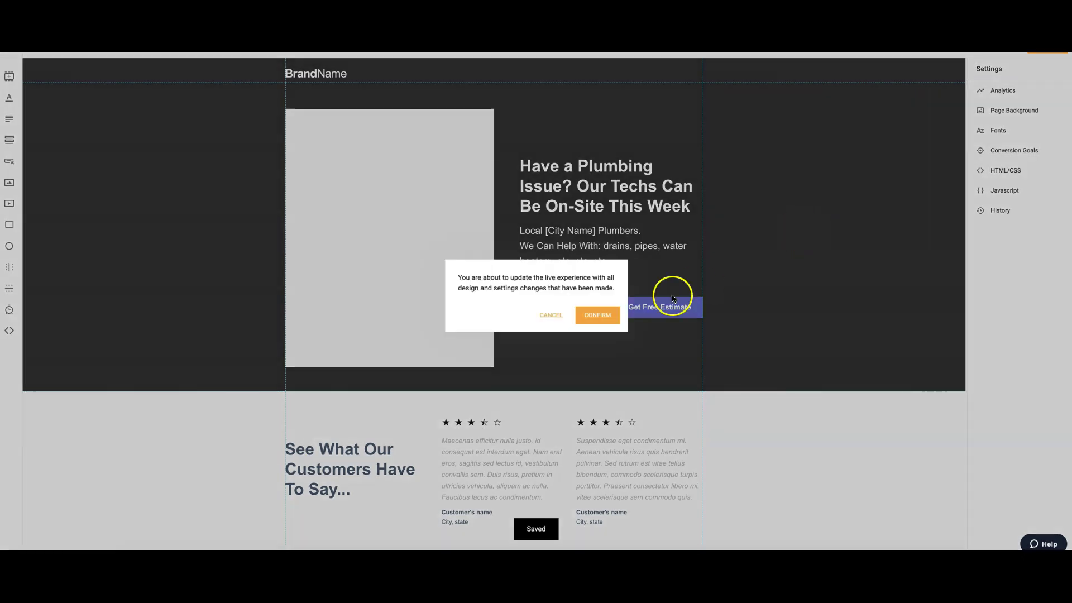
pyautogui.click(592, 317)
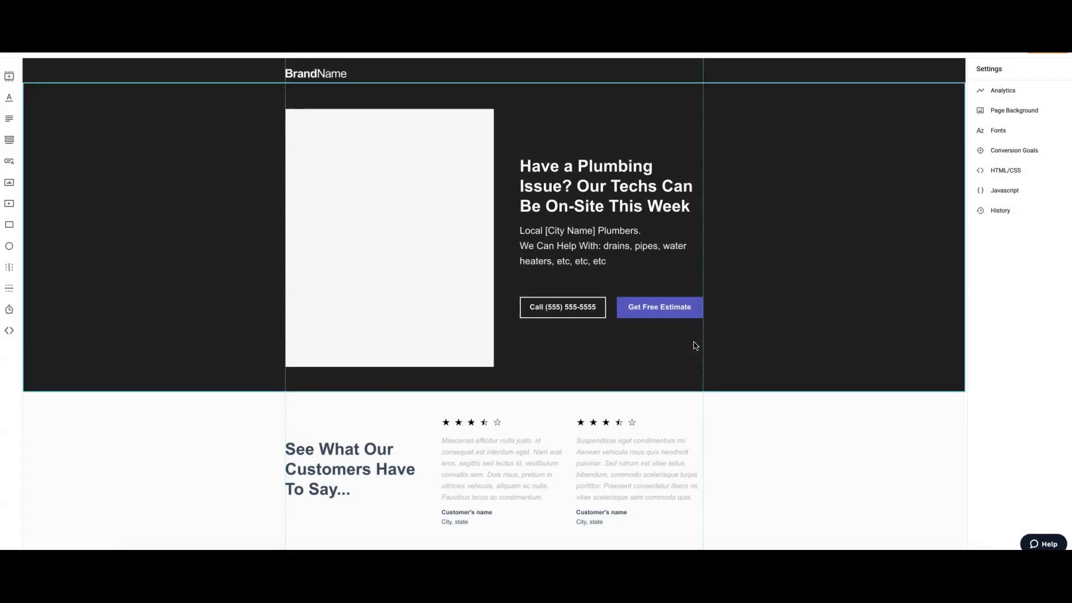
pyautogui.moveTo(160, 60)
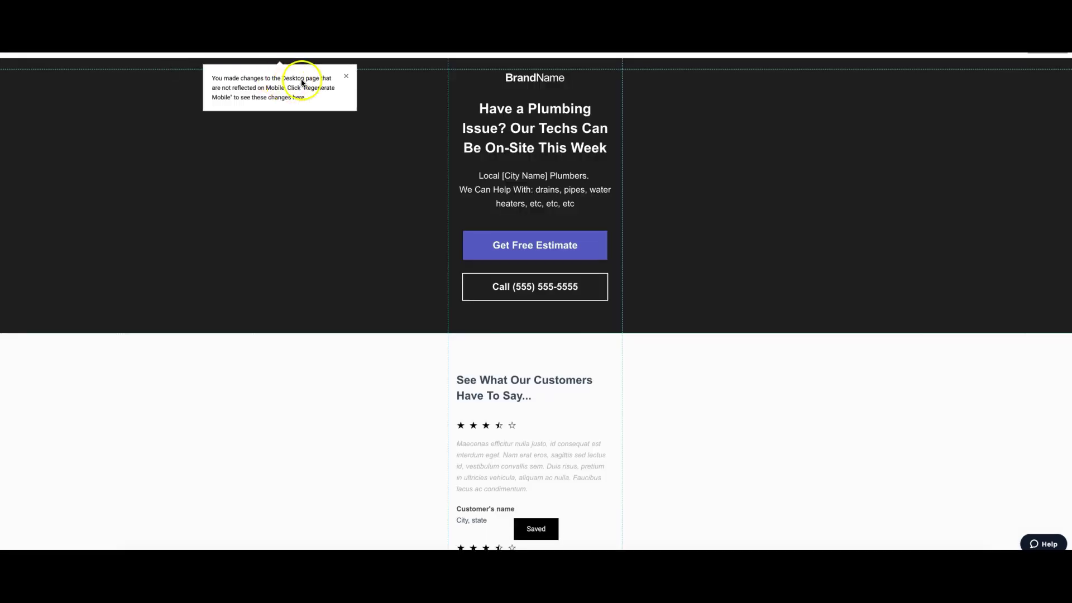
# Step: Dismiss the unsynced-changes notice and preview the Get Free Estimate popup and Call button
pyautogui.click(345, 78)
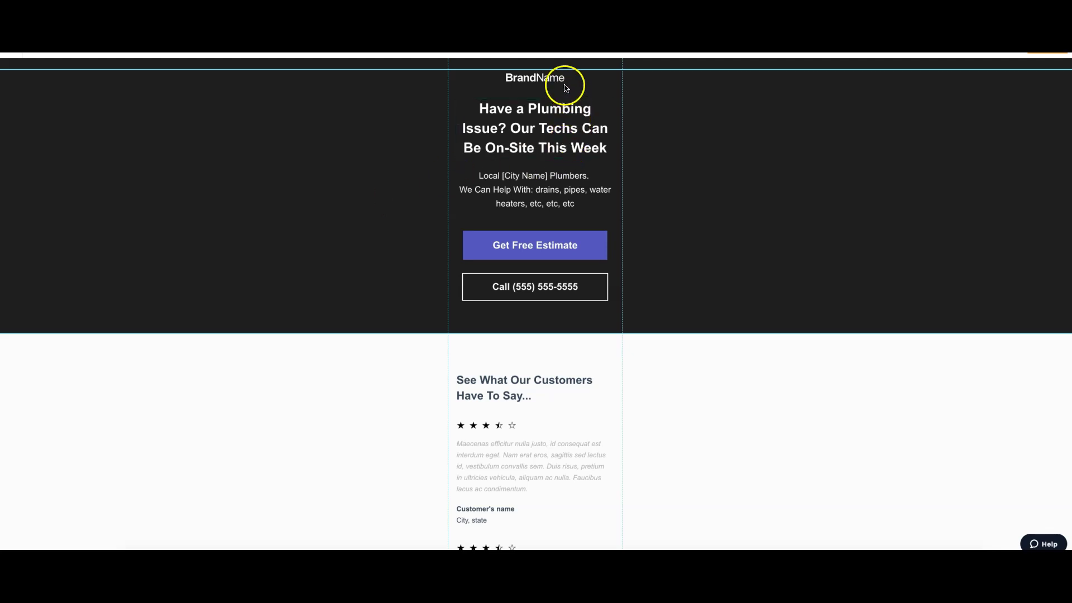
pyautogui.click(539, 244)
pyautogui.click(493, 216)
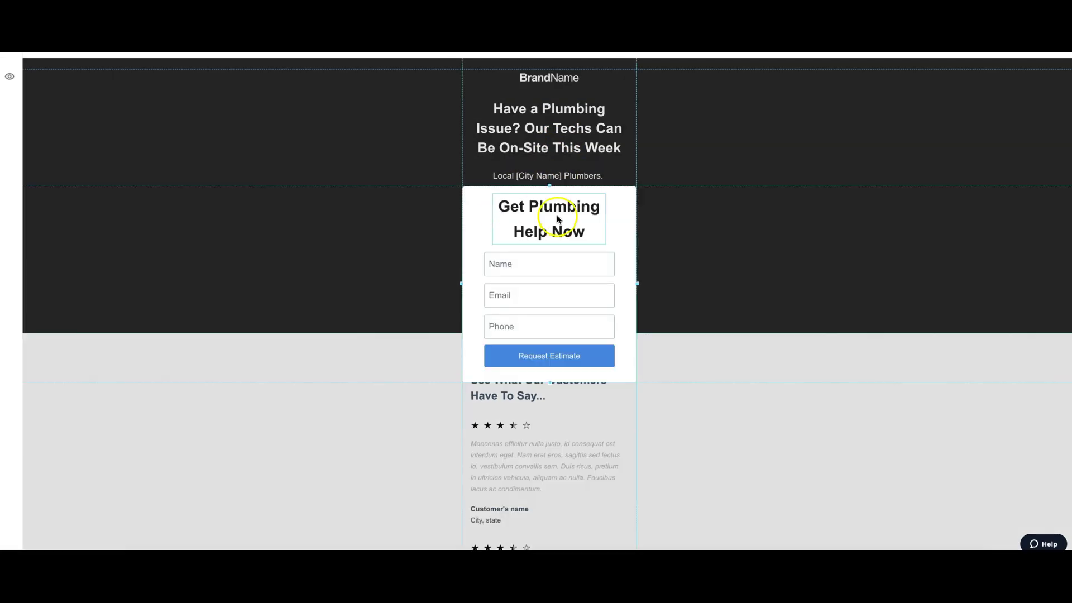
pyautogui.click(730, 244)
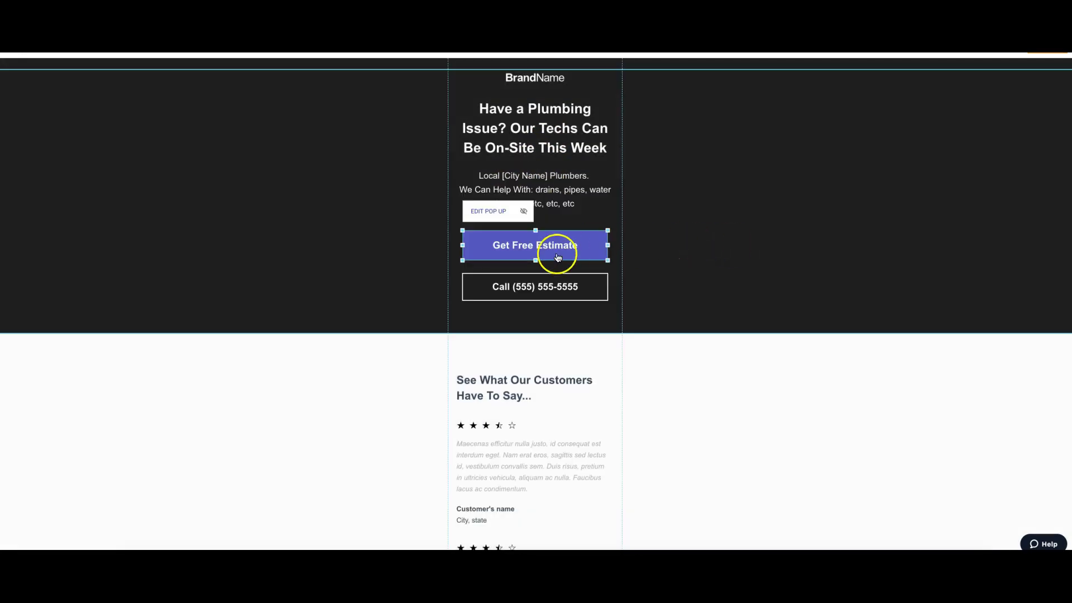
pyautogui.click(521, 298)
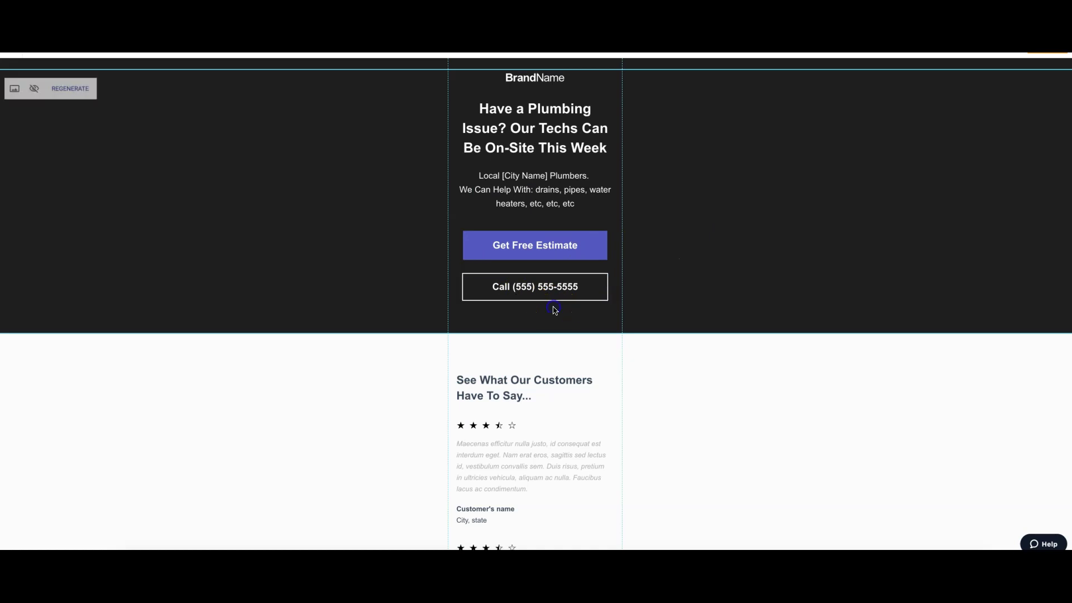
# Step: Scroll down the mobile layout through Features one to ten to the call banner
pyautogui.scroll(-3, 645, 327)
pyautogui.scroll(-7, 551, 377)
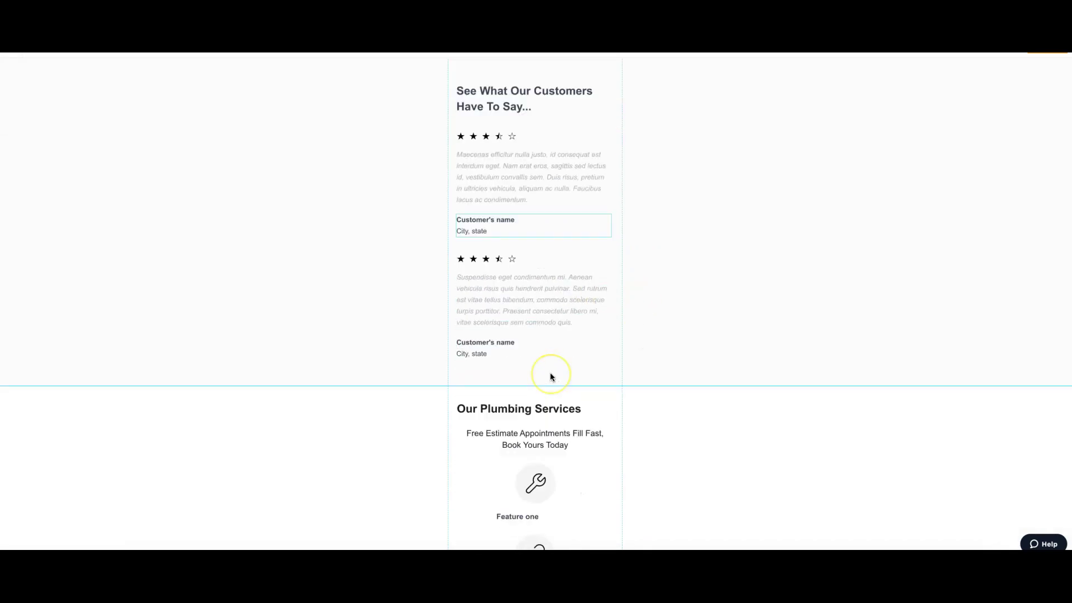
pyautogui.scroll(-13, 565, 331)
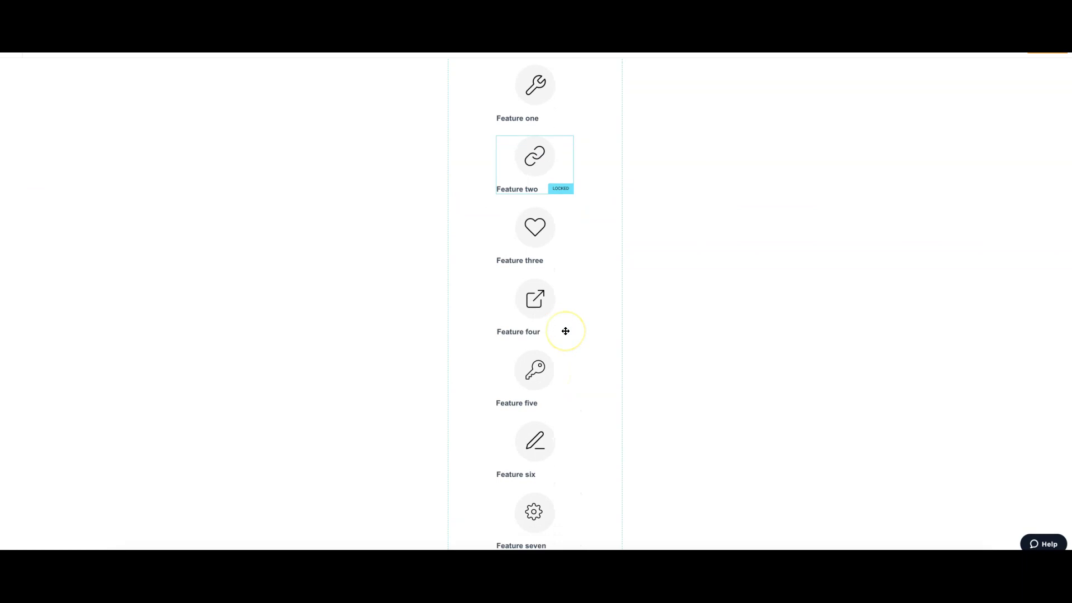
pyautogui.scroll(-1, 566, 331)
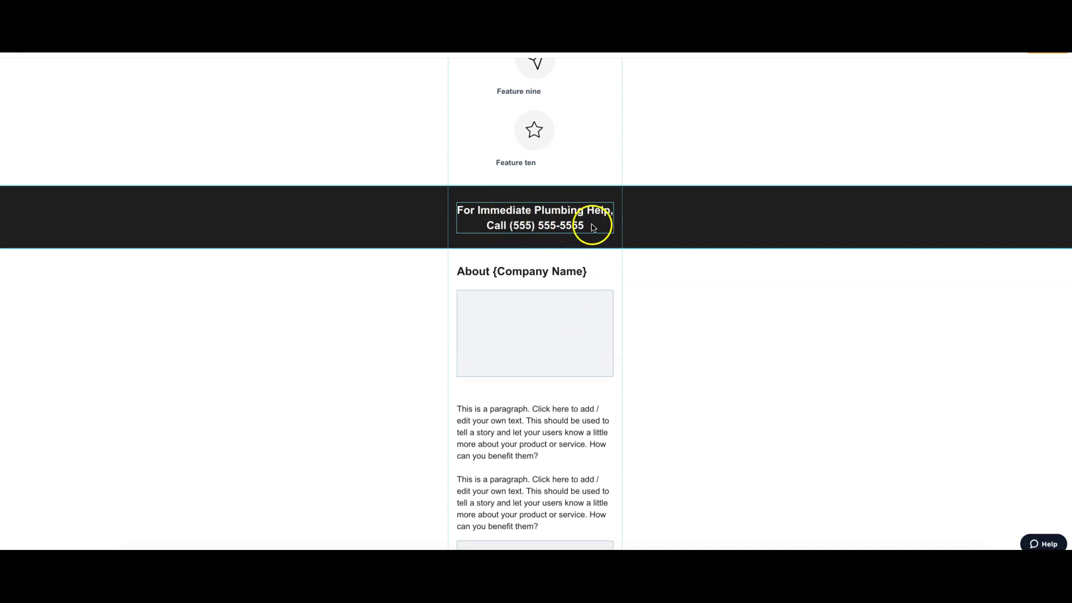
# Step: Centre-align the About {Company Name} heading
pyautogui.scroll(-1, 705, 325)
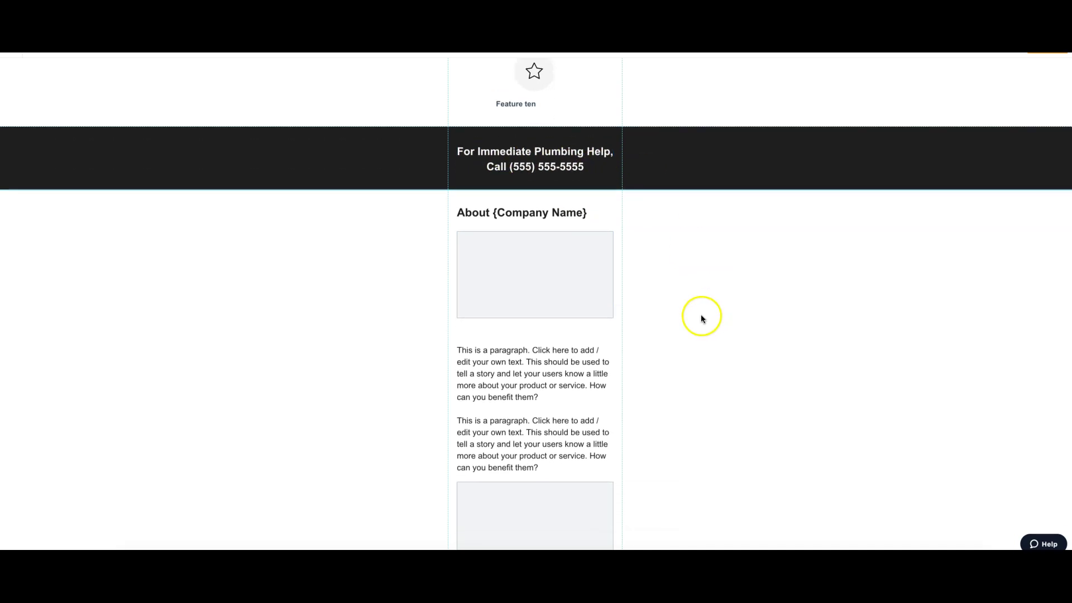
pyautogui.click(551, 210)
pyautogui.tripleClick(551, 210)
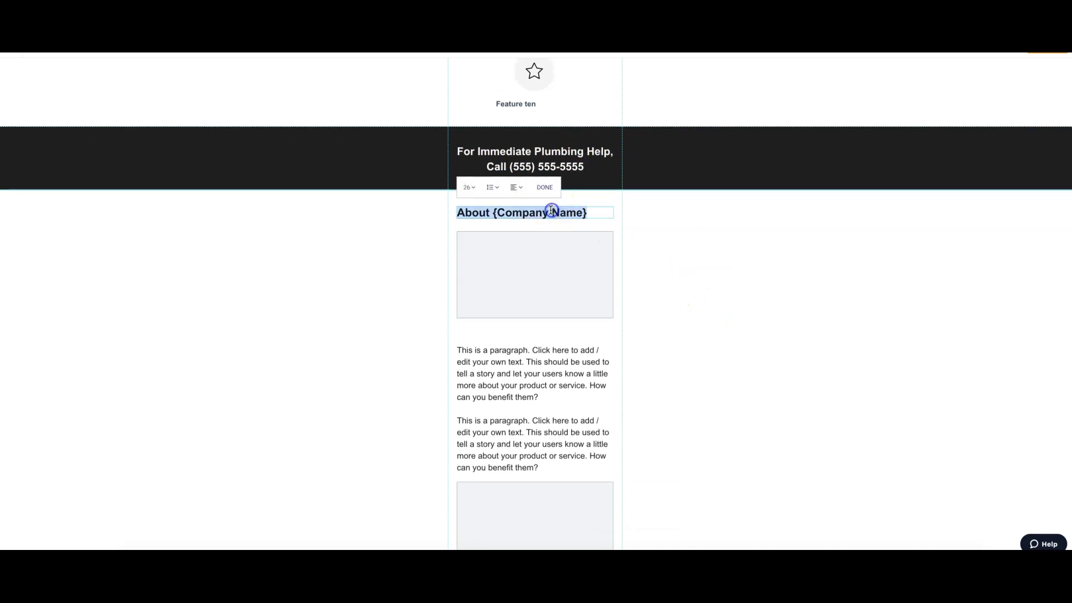
pyautogui.click(515, 188)
pyautogui.click(516, 229)
pyautogui.click(644, 326)
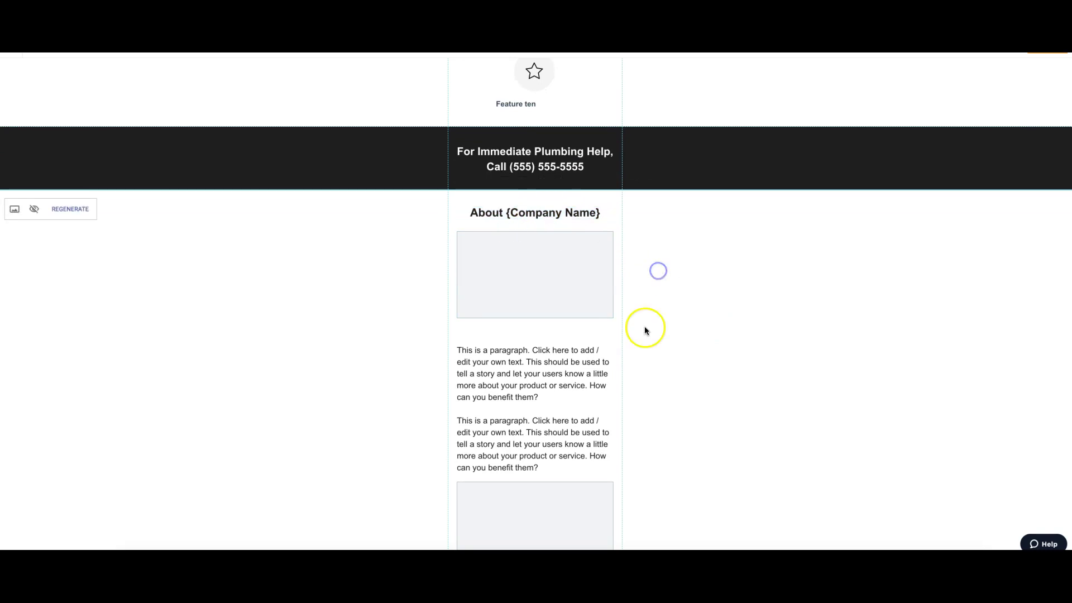
# Step: Make the About section taller, move the paragraph under the heading, and place an image box below the address
pyautogui.scroll(-2, 644, 327)
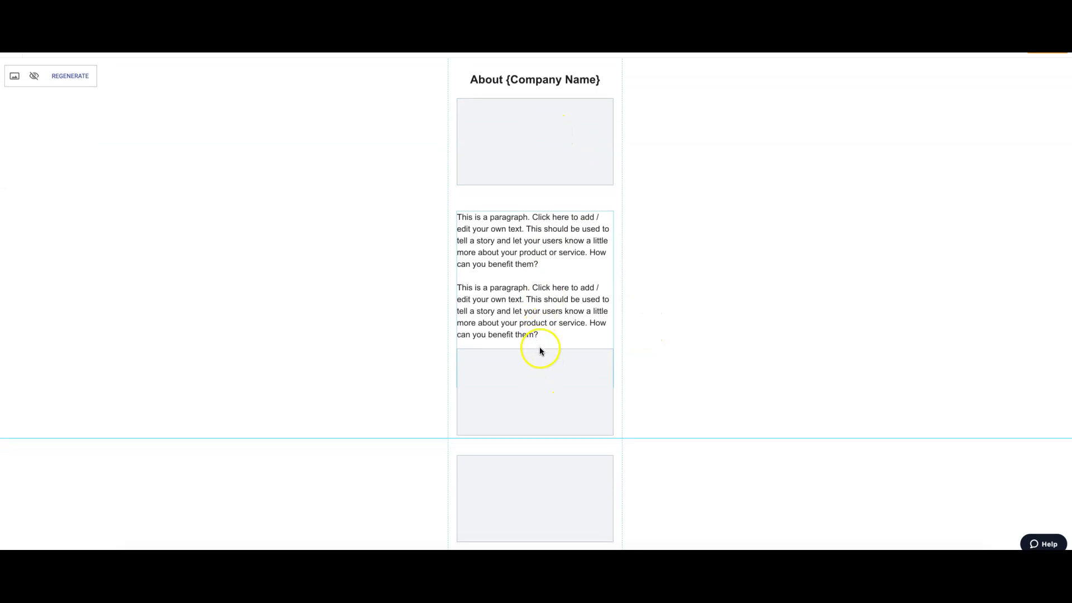
pyautogui.scroll(-2, 539, 347)
pyautogui.moveTo(447, 346); pyautogui.dragTo(447, 426)
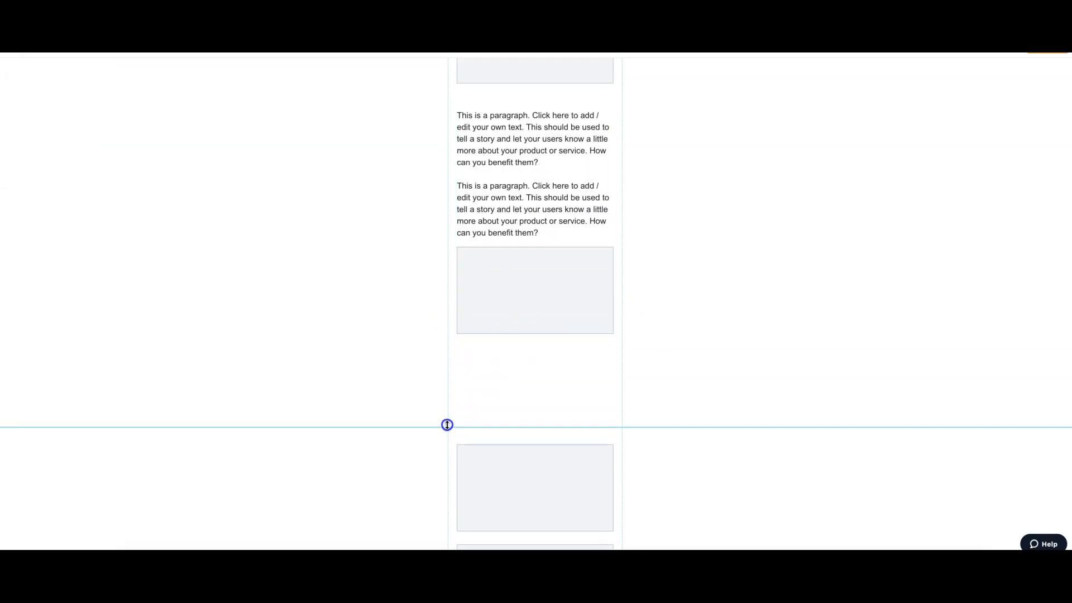
pyautogui.moveTo(497, 303); pyautogui.dragTo(498, 363)
pyautogui.click(685, 314)
pyautogui.scroll(-1, 685, 314)
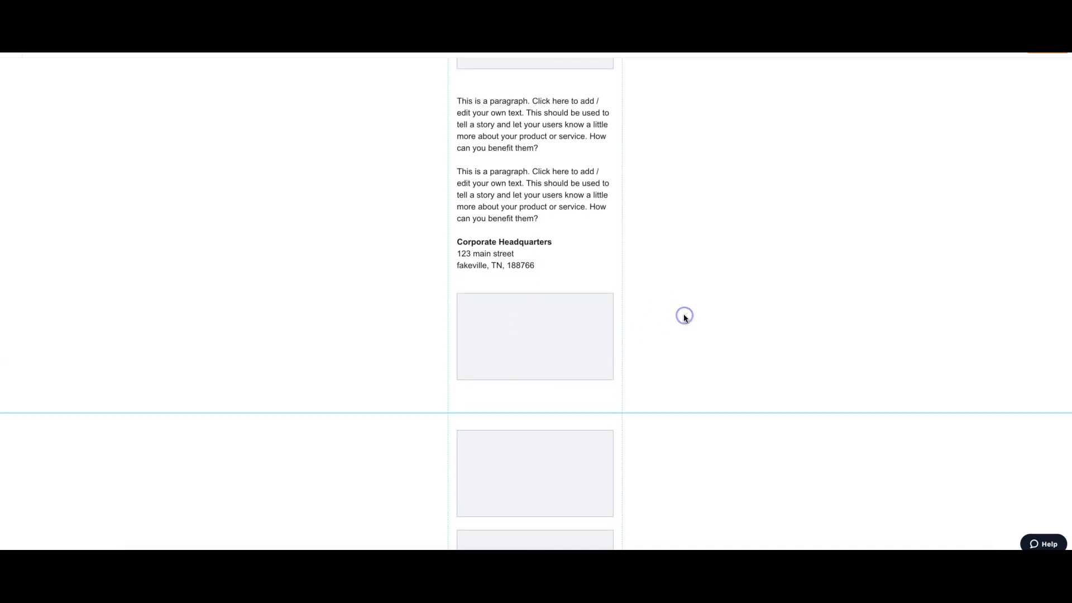
pyautogui.scroll(5, 684, 318)
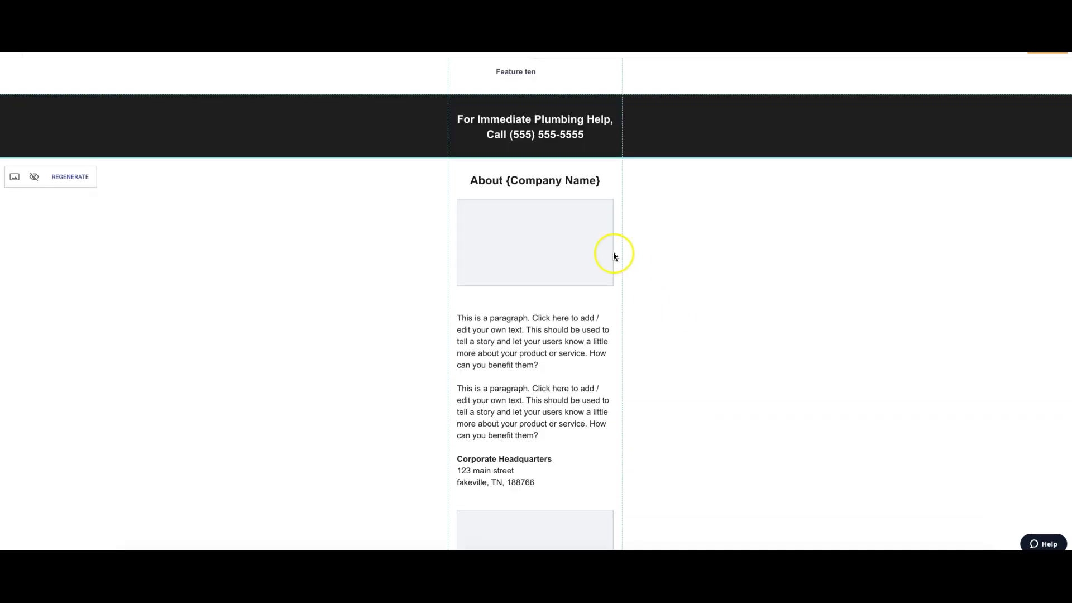
pyautogui.moveTo(534, 227); pyautogui.dragTo(536, 506)
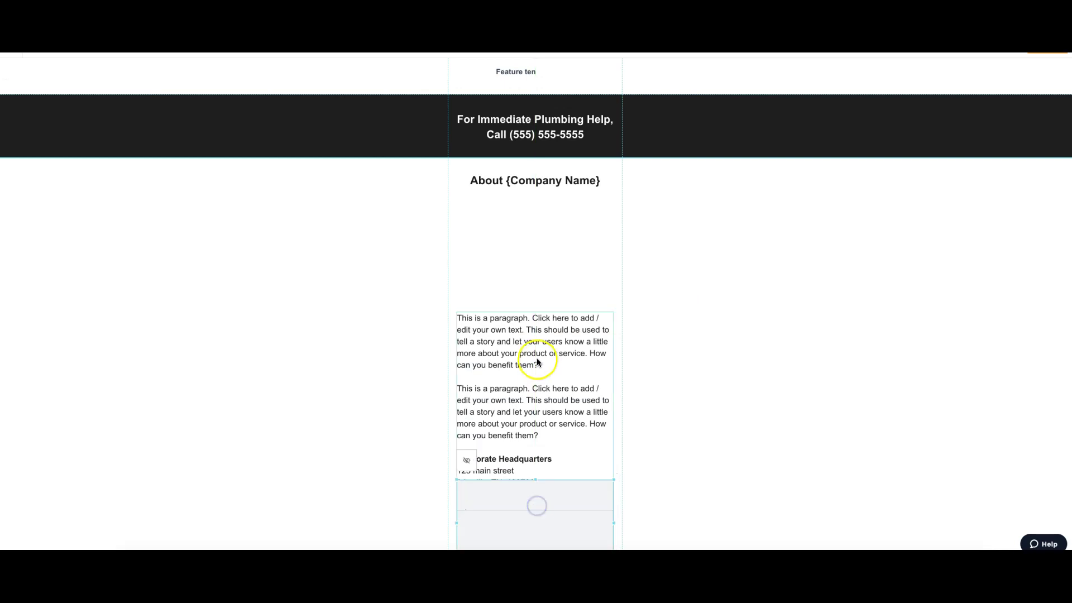
pyautogui.moveTo(541, 359); pyautogui.dragTo(538, 247)
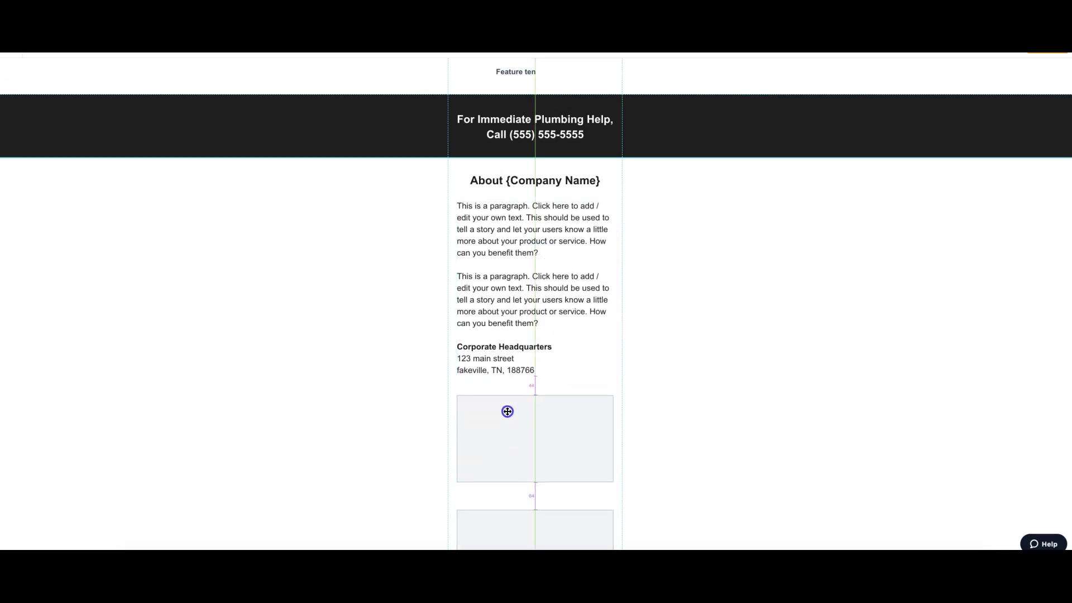
pyautogui.click(507, 411)
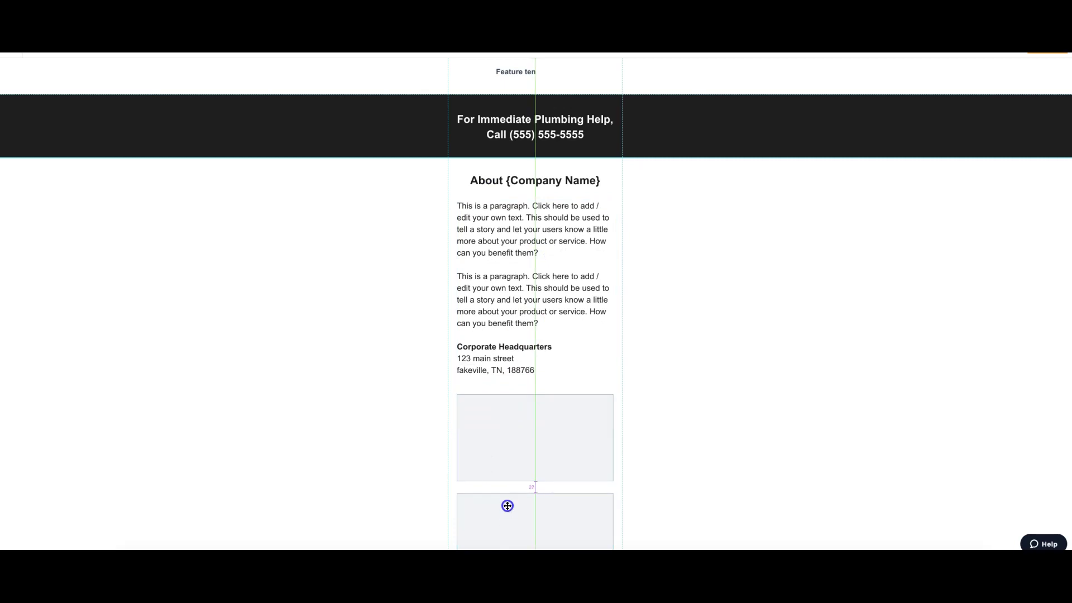
# Step: Nudge the remaining image boxes up so the gaps between them are even
pyautogui.scroll(-2, 726, 397)
pyautogui.scroll(-2, 726, 401)
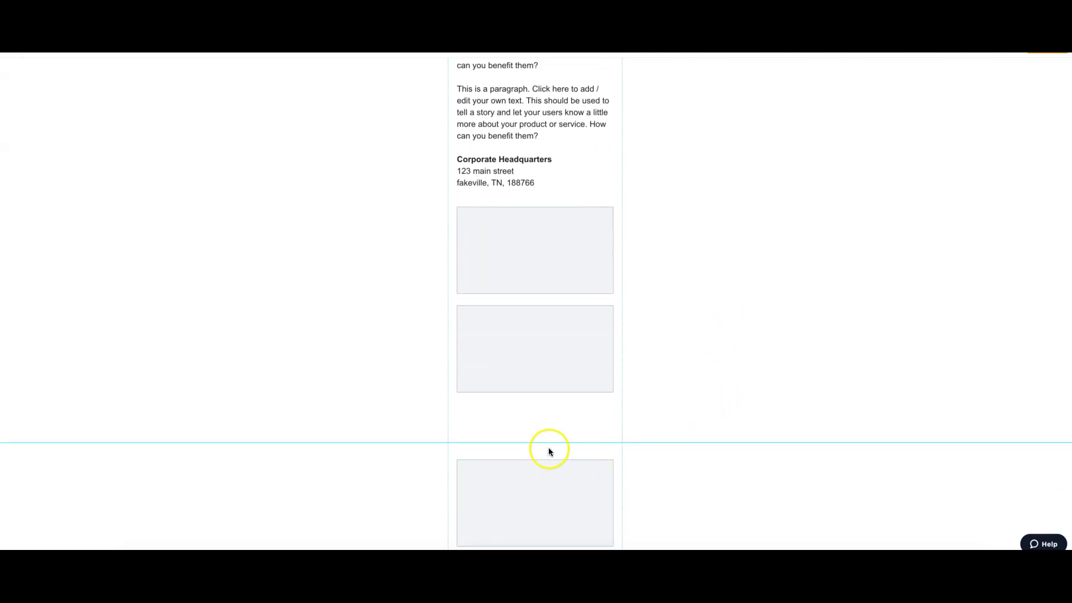
pyautogui.click(628, 360)
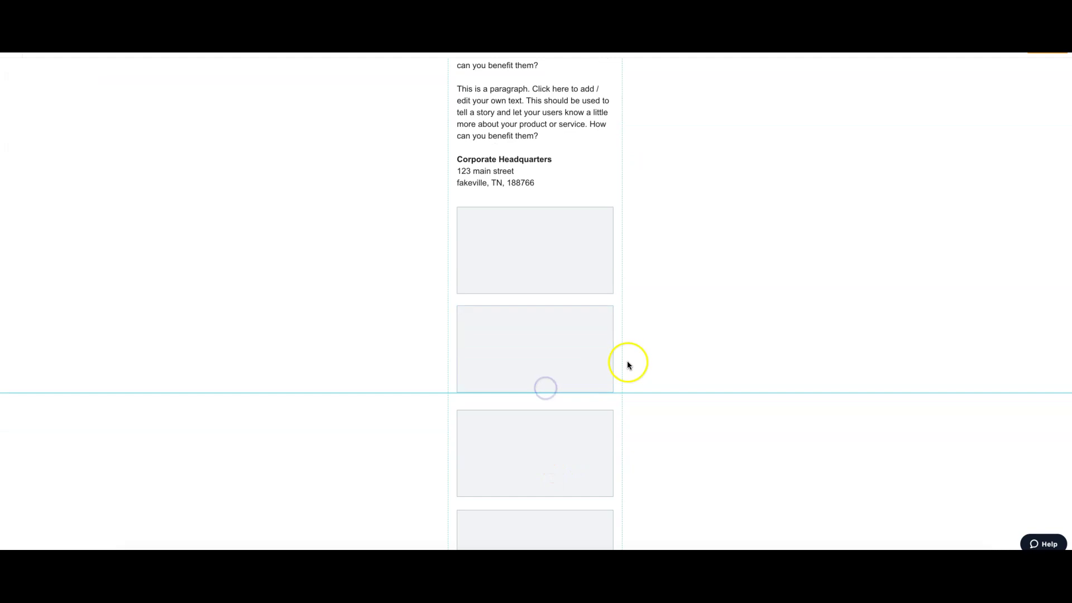
pyautogui.moveTo(552, 440); pyautogui.dragTo(554, 434)
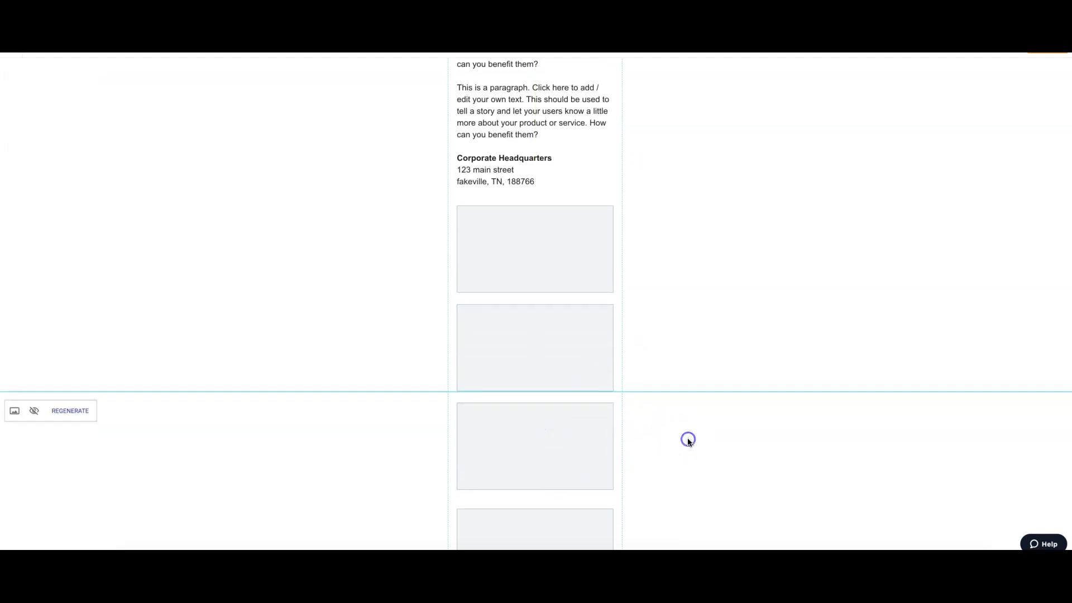
pyautogui.scroll(-1, 670, 447)
pyautogui.moveTo(560, 489); pyautogui.dragTo(560, 482)
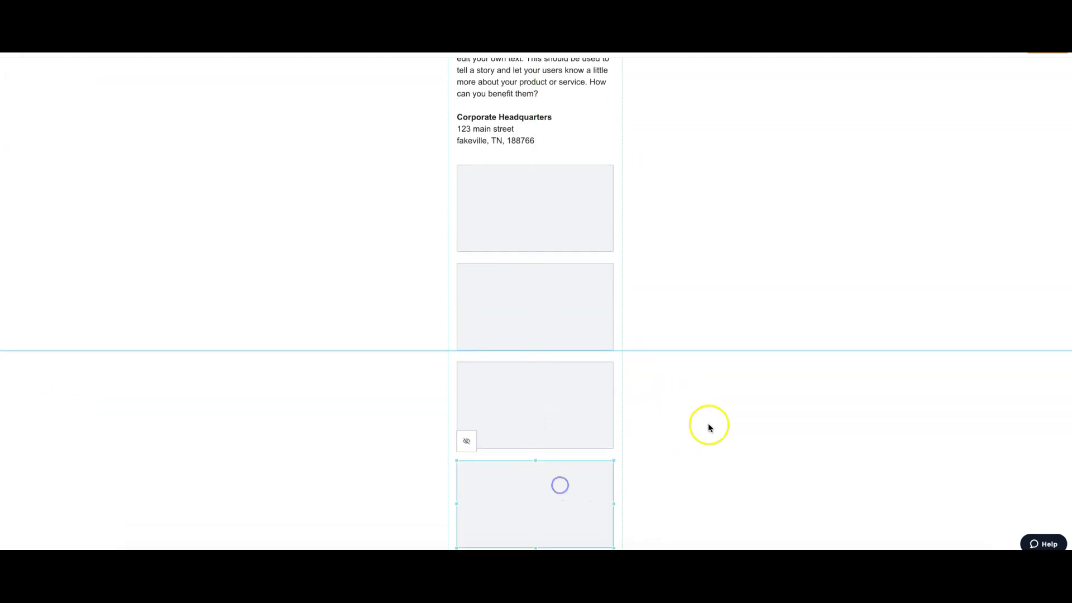
pyautogui.click(719, 420)
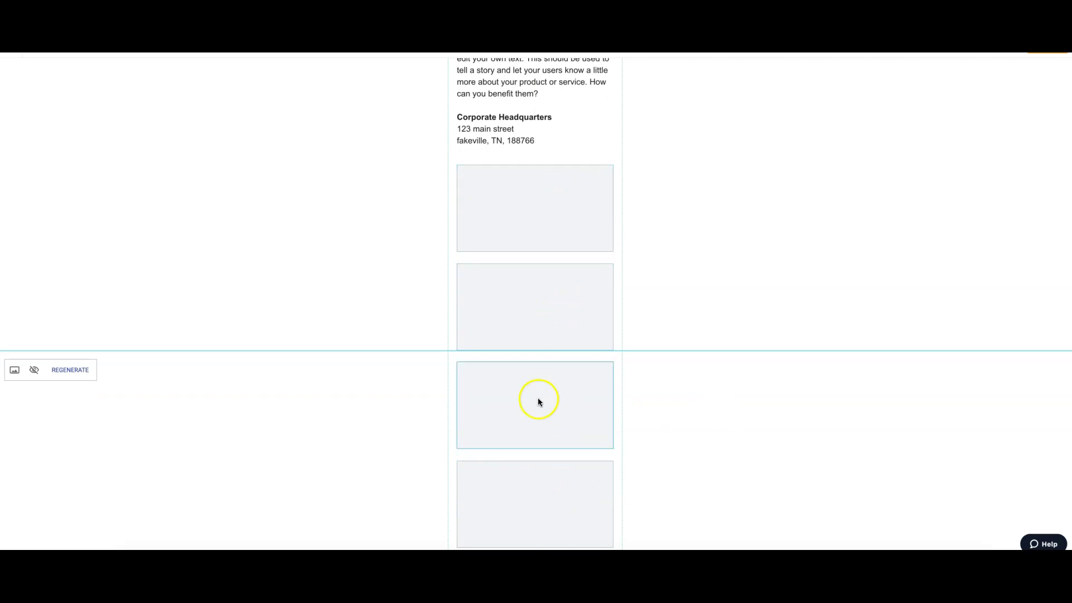
pyautogui.scroll(-3, 537, 398)
pyautogui.scroll(-2, 538, 400)
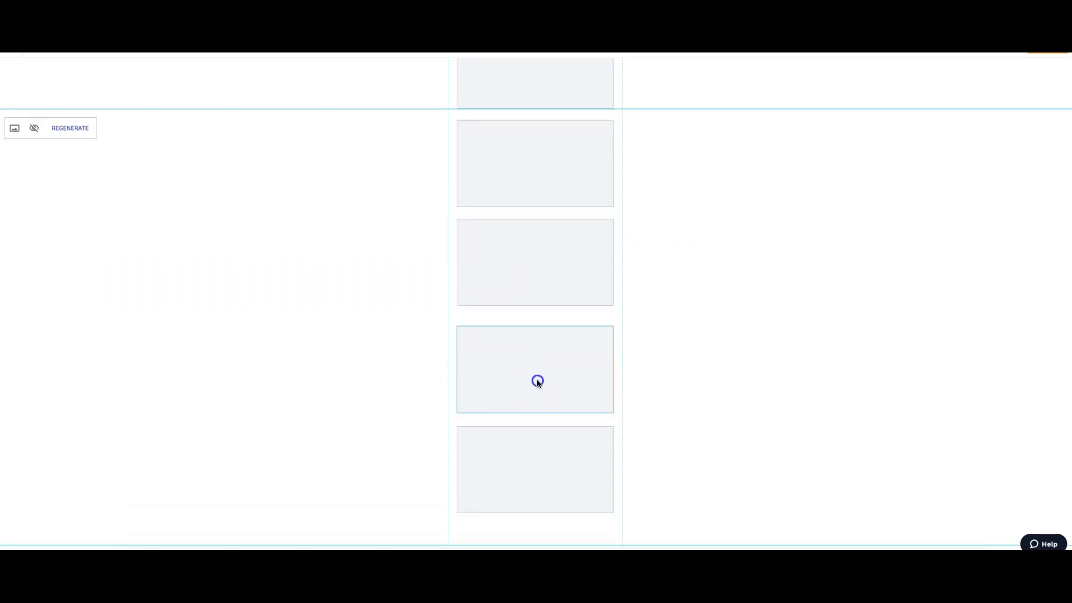
pyautogui.moveTo(538, 381); pyautogui.dragTo(536, 373)
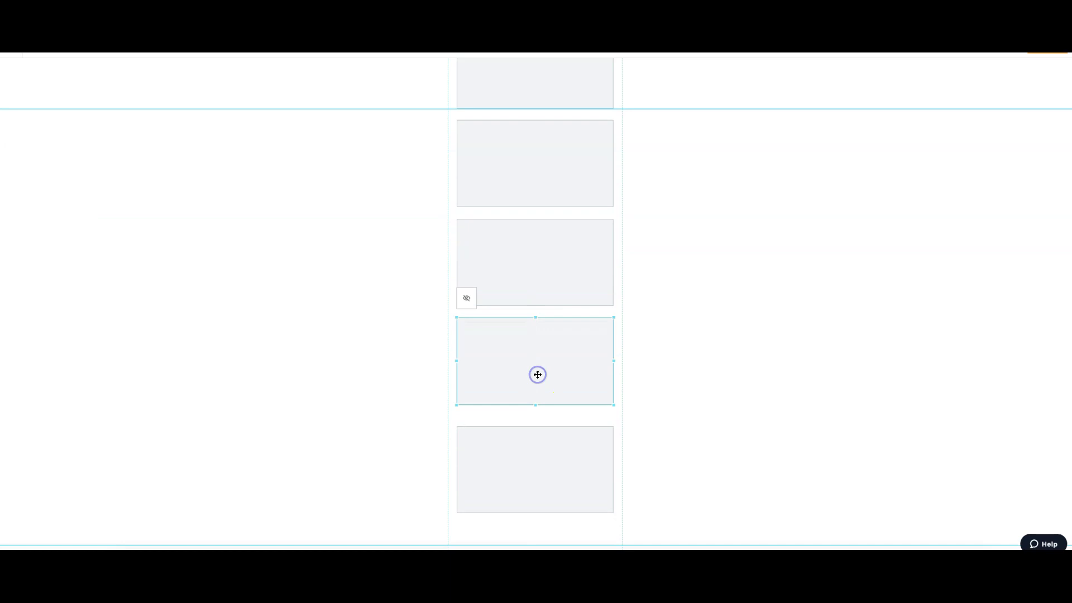
pyautogui.moveTo(529, 464); pyautogui.dragTo(530, 454)
pyautogui.click(696, 390)
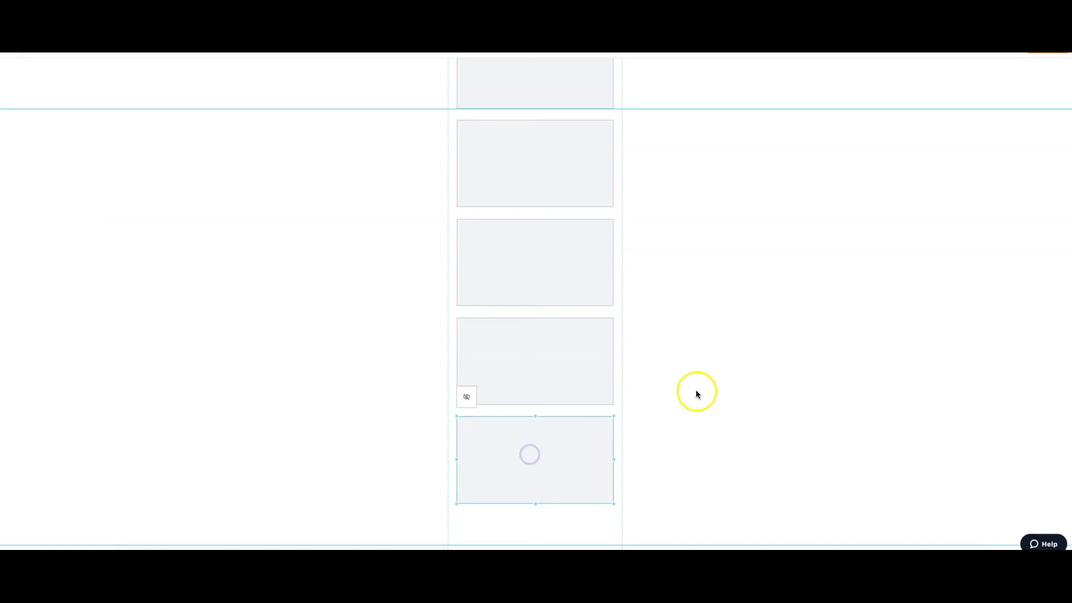
pyautogui.scroll(-3, 696, 391)
pyautogui.moveTo(619, 403); pyautogui.dragTo(619, 375)
# Step: Centre the paragraph under 'Our Plumbers Are On Standby, Call Now' and drag that section's bottom edge down
pyautogui.scroll(-1, 676, 376)
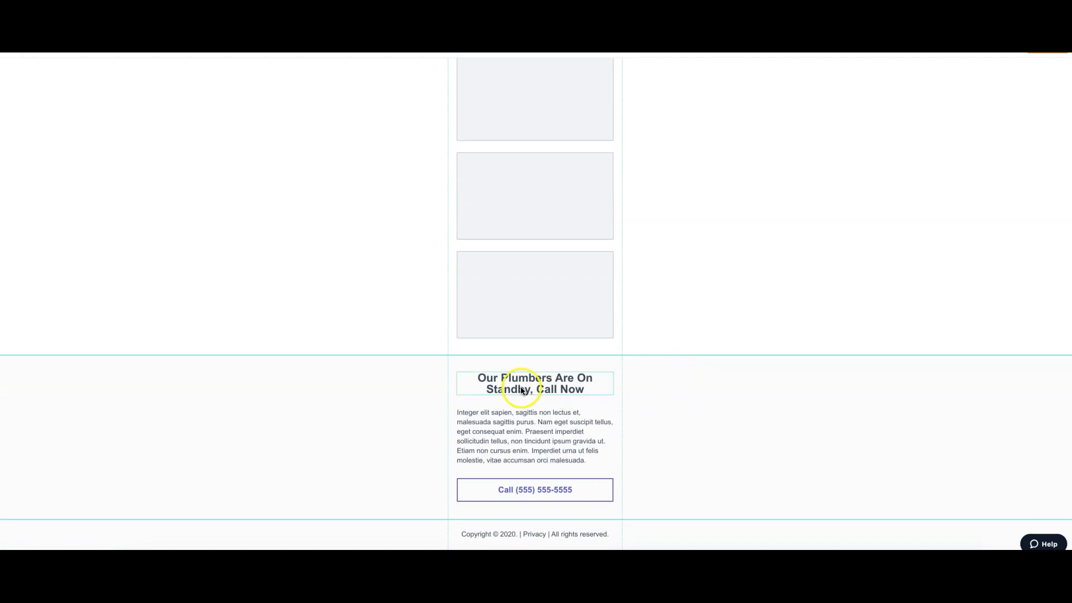
pyautogui.click(531, 437)
pyautogui.hotkey('ctrl', 'a')
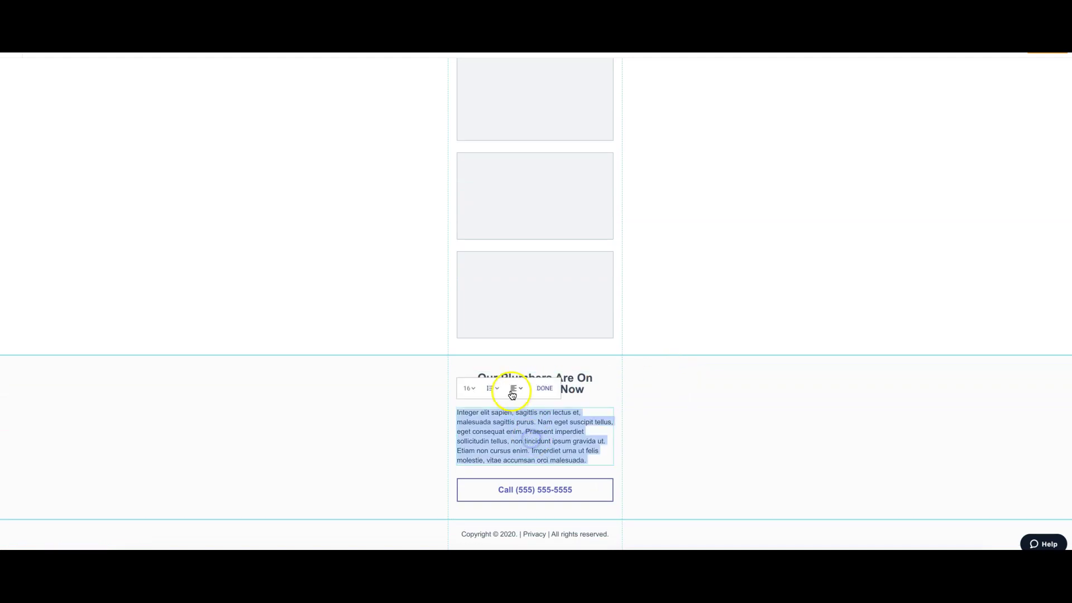
pyautogui.click(512, 388)
pyautogui.click(517, 434)
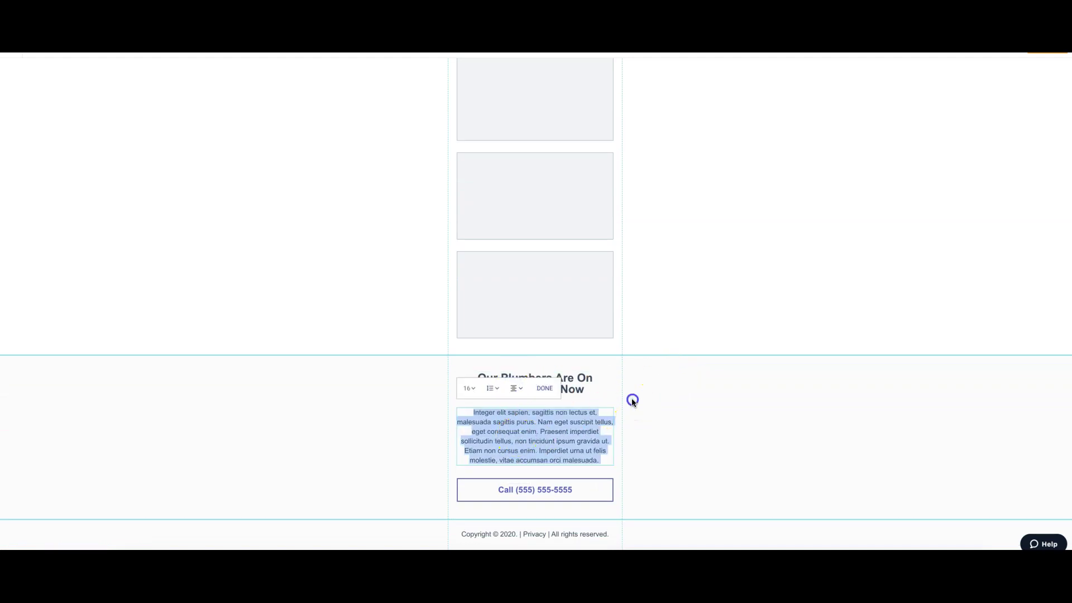
pyautogui.click(632, 399)
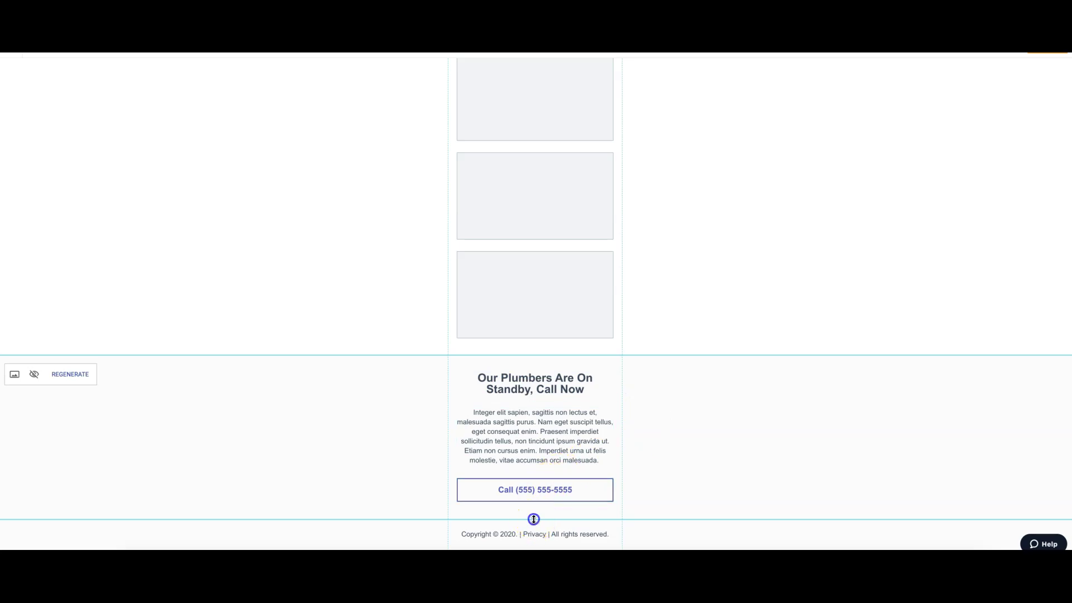
pyautogui.moveTo(534, 519); pyautogui.dragTo(535, 542)
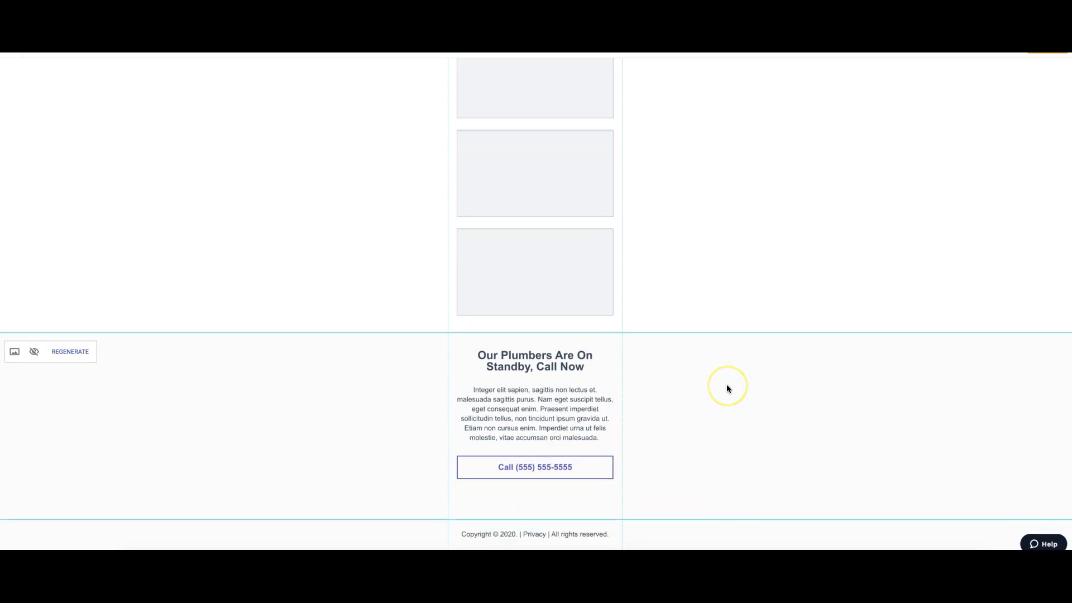
# Step: Scroll the mobile layout back up toward the hero and estimate buttons
pyautogui.scroll(10, 728, 388)
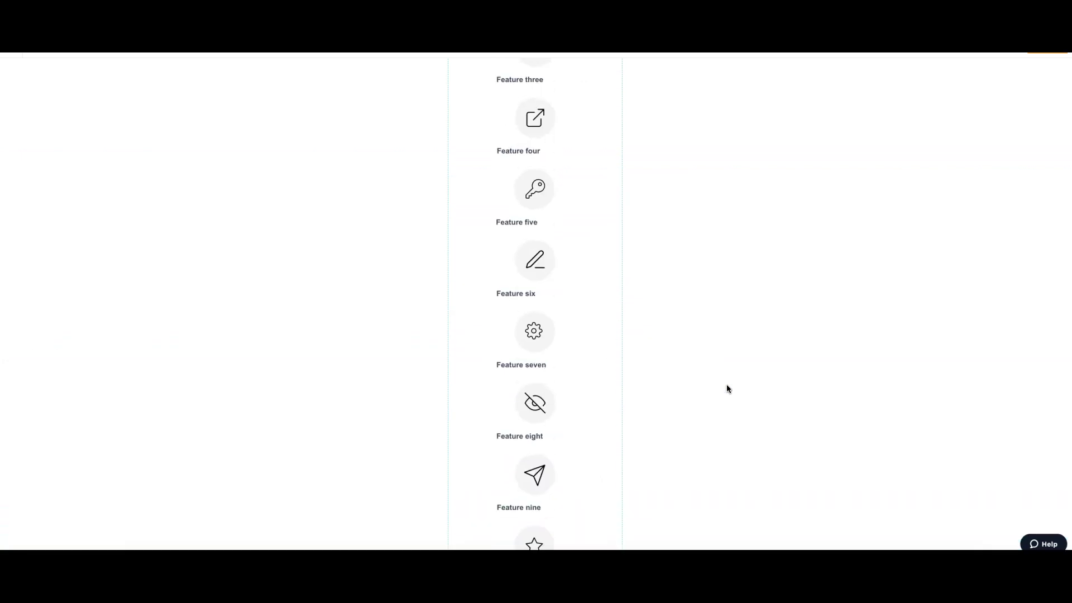
pyautogui.scroll(15, 727, 388)
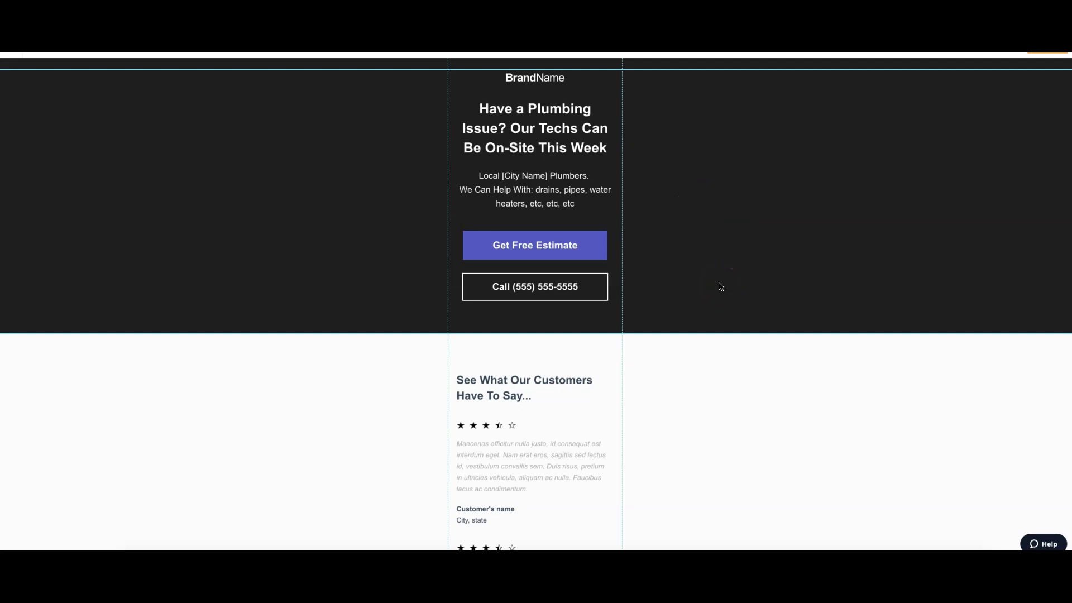
pyautogui.scroll(-2, 720, 286)
pyautogui.scroll(2, 720, 286)
# Step: Bring up the pest-control example page and scroll through its header and upper sections
pyautogui.moveTo(750, 186)
pyautogui.mouseDown()
pyautogui.moveTo(744, 154)
pyautogui.moveTo(705, 204)
pyautogui.mouseUp()
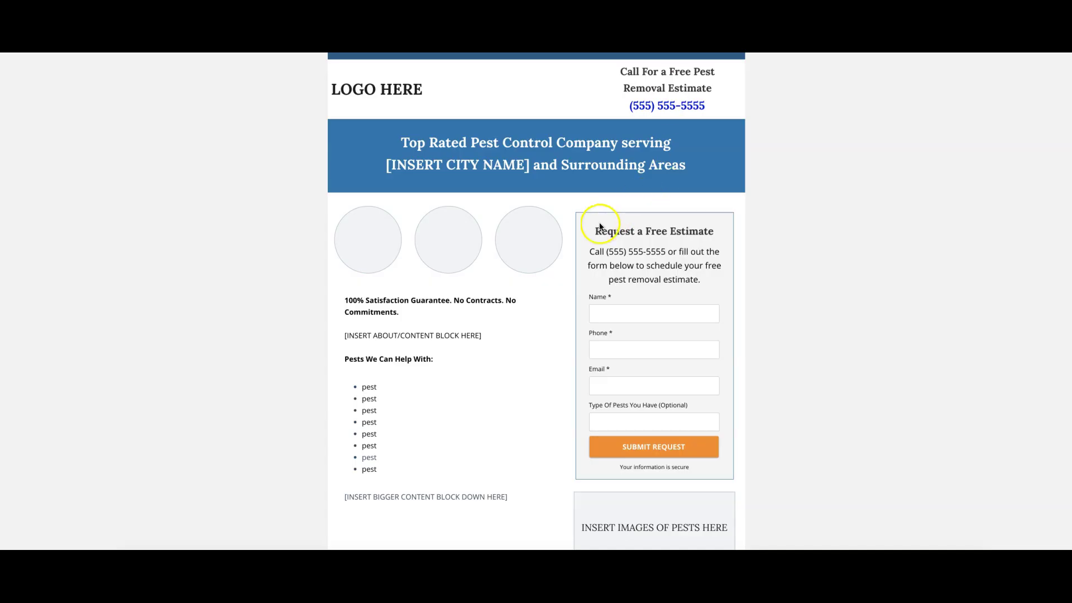
pyautogui.scroll(1, 767, 219)
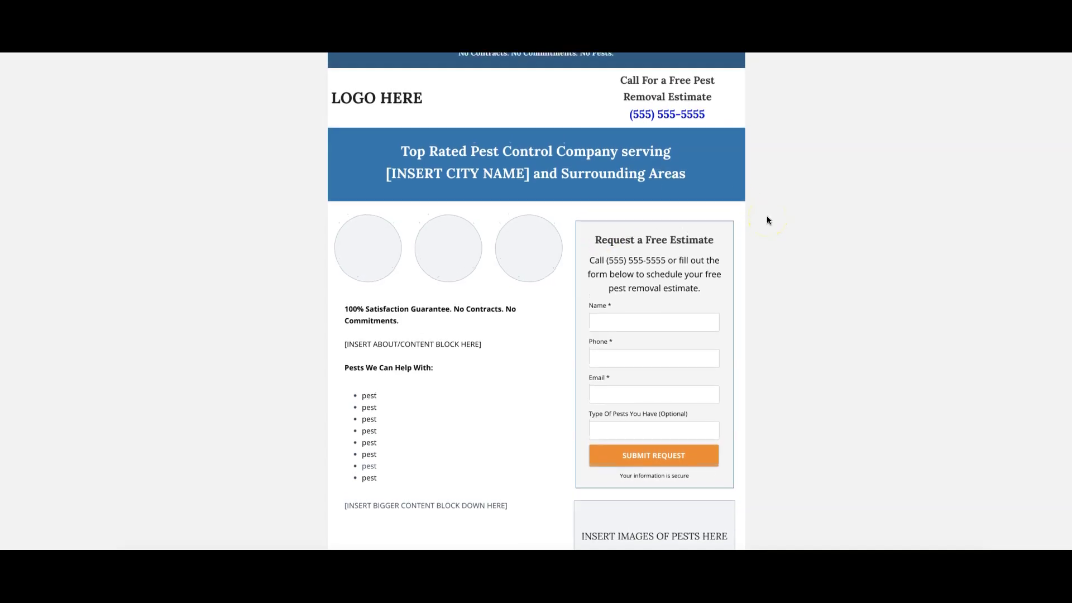
pyautogui.scroll(-1, 767, 219)
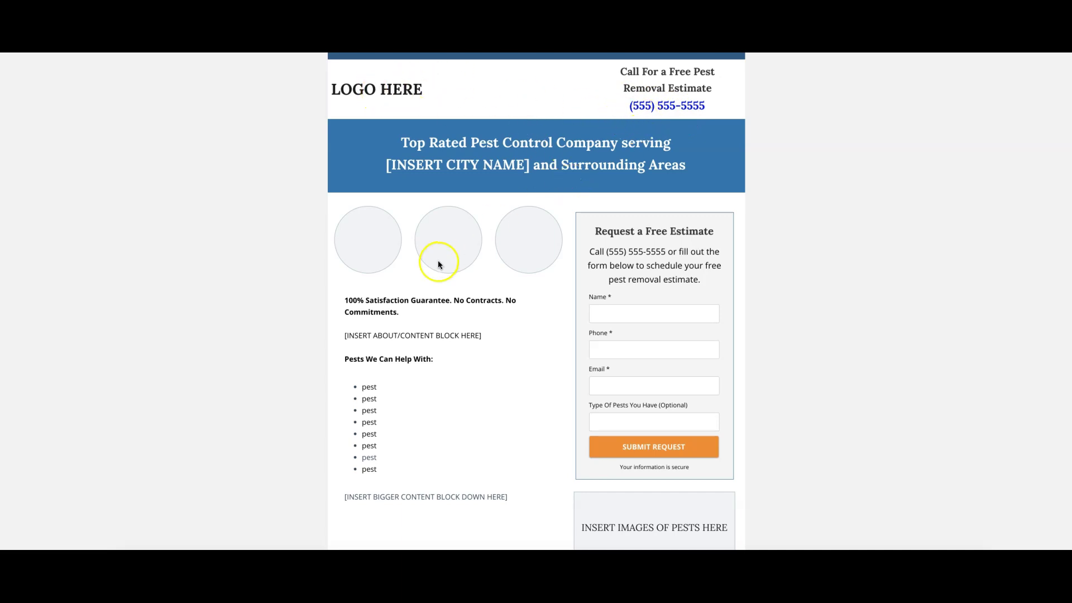
pyautogui.scroll(-3, 438, 262)
pyautogui.scroll(-2, 439, 260)
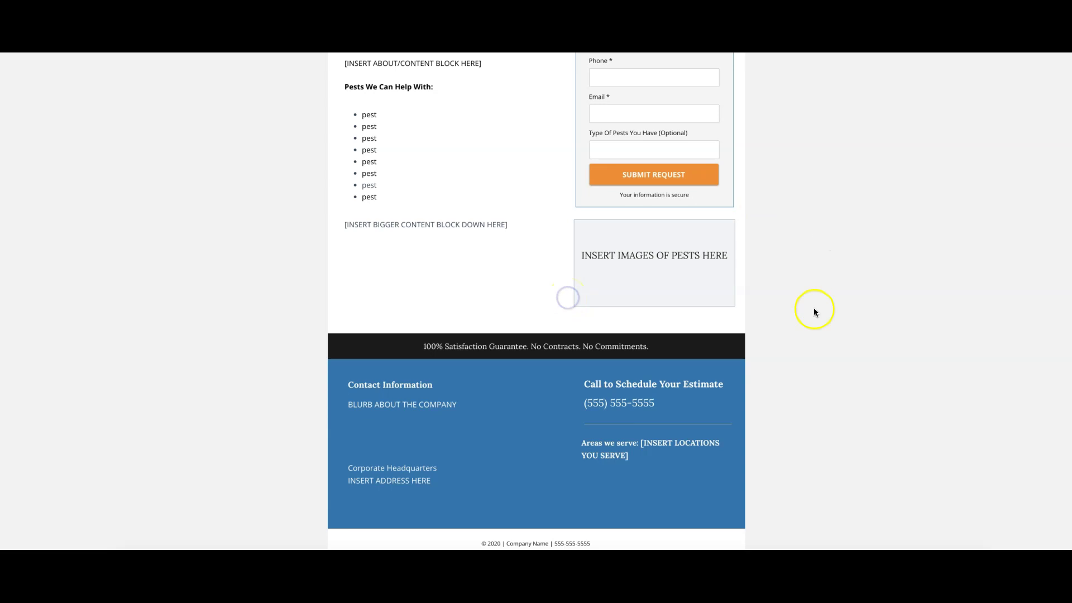
pyautogui.click(768, 368)
pyautogui.scroll(5, 770, 357)
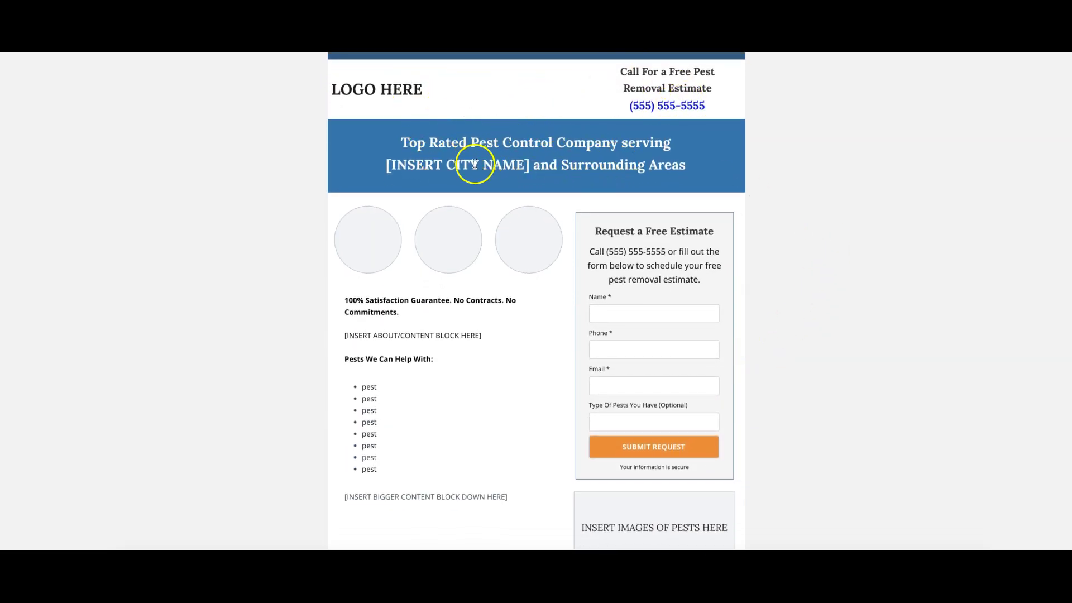
# Step: Highlight the banner's city-name placeholder, then scroll down to the pest list and Contact Information footer
pyautogui.moveTo(391, 166); pyautogui.dragTo(516, 167)
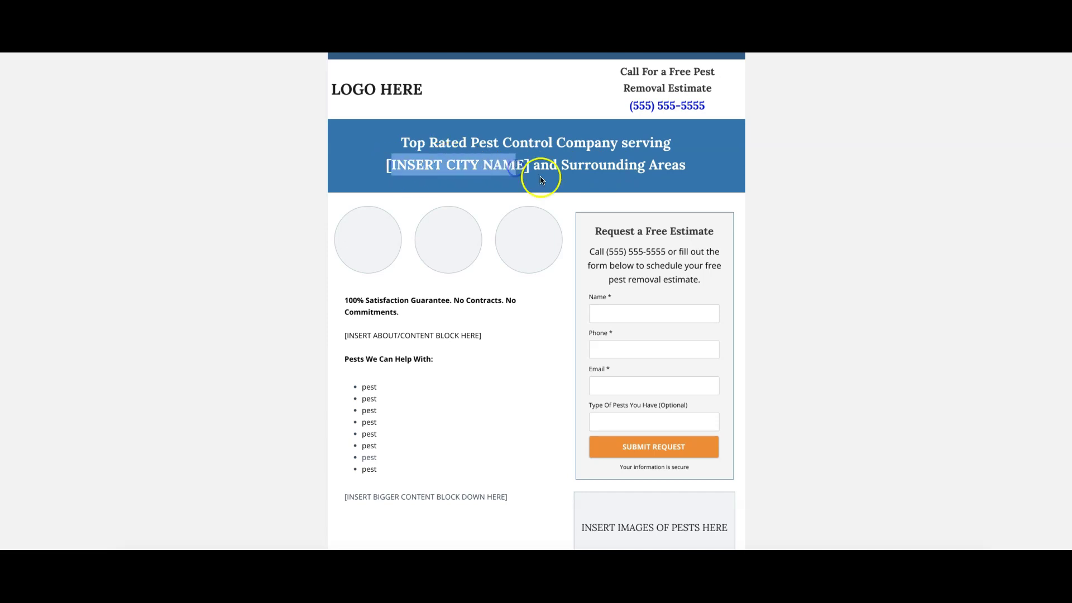
pyautogui.click(614, 272)
pyautogui.scroll(-2, 517, 361)
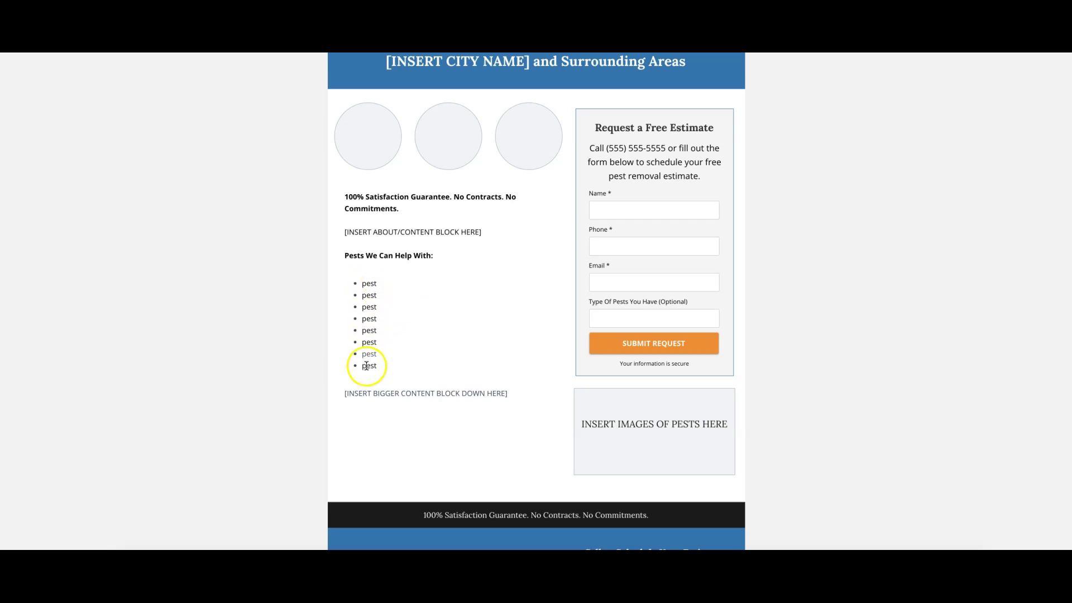
pyautogui.scroll(-3, 366, 373)
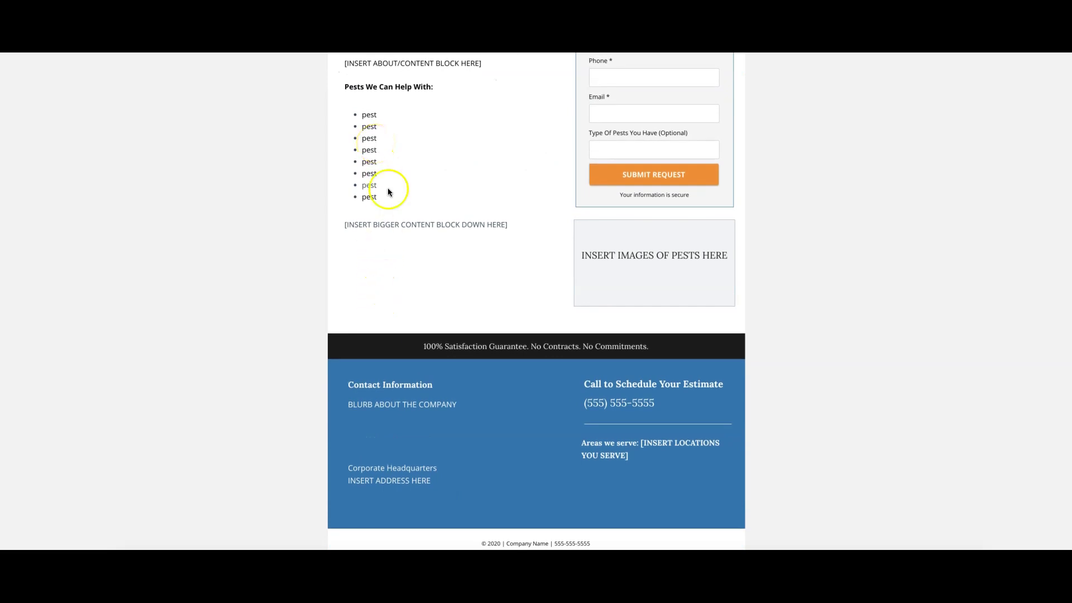
pyautogui.scroll(-1, 289, 380)
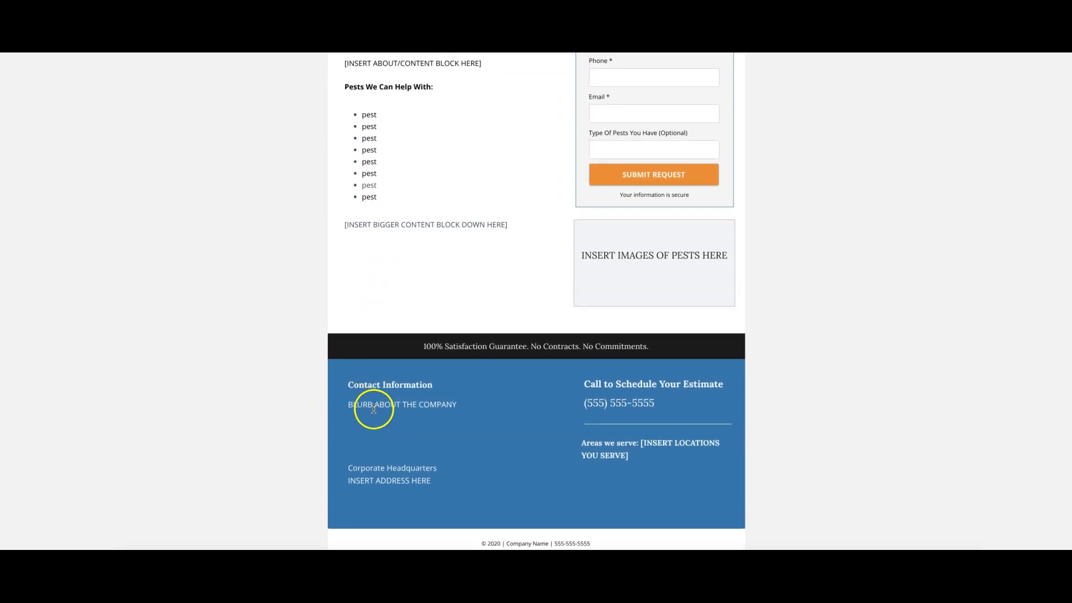
pyautogui.tripleClick(376, 479)
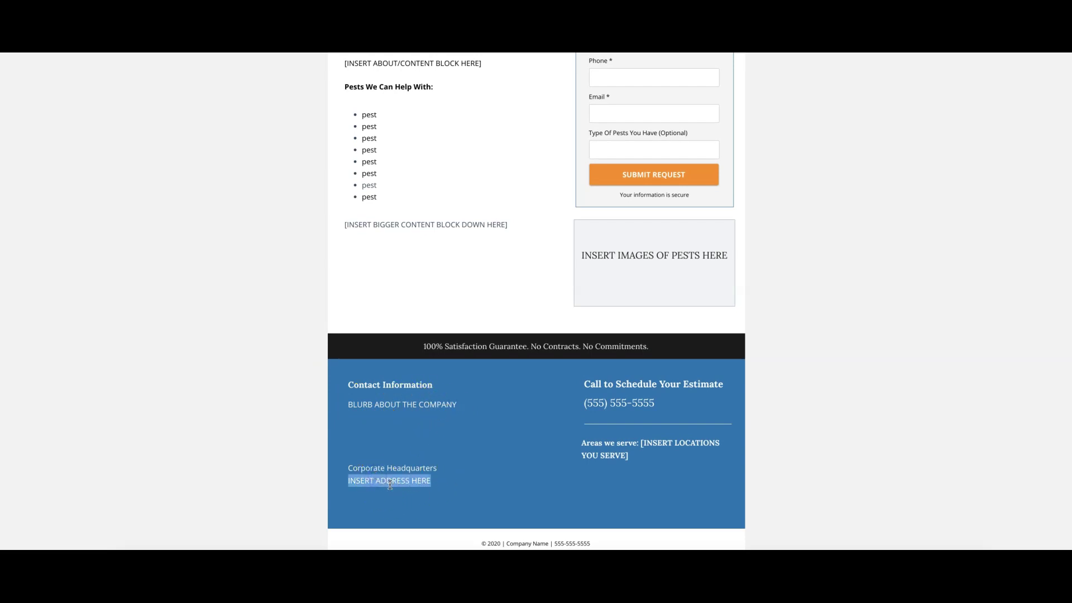
pyautogui.tripleClick(638, 396)
pyautogui.click(615, 445)
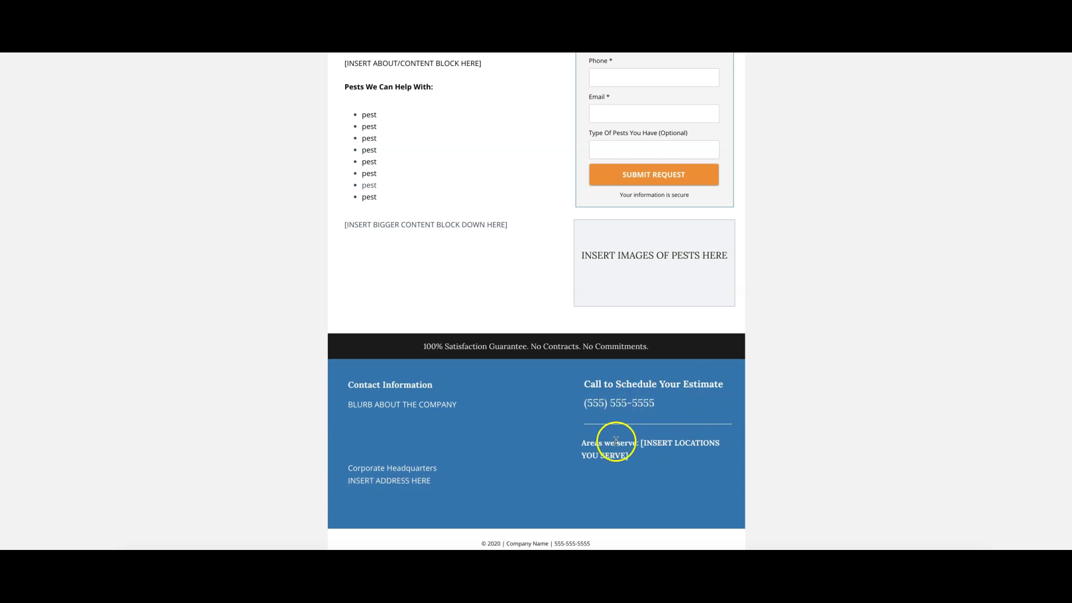
pyautogui.doubleClick(599, 442)
pyautogui.moveTo(599, 442); pyautogui.dragTo(644, 443)
pyautogui.click(781, 461)
# Step: Scroll through the mobile-width pest-control page to check its stacked sections
pyautogui.scroll(5, 812, 370)
pyautogui.scroll(-1, 812, 373)
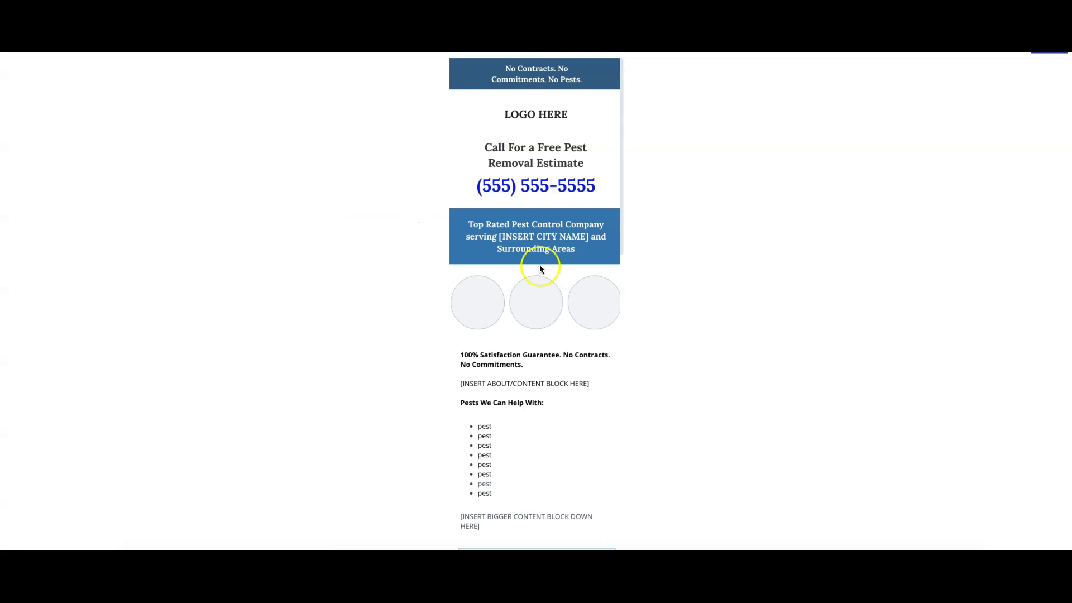
pyautogui.scroll(-2, 540, 267)
pyautogui.scroll(2, 539, 267)
pyautogui.scroll(-3, 553, 216)
pyautogui.scroll(-10, 554, 216)
pyautogui.click(530, 316)
pyautogui.scroll(-1, 528, 311)
pyautogui.scroll(1, 528, 312)
# Step: Try the optional pest-type field in the estimate form and dismiss the autofill suggestions
pyautogui.scroll(-2, 518, 447)
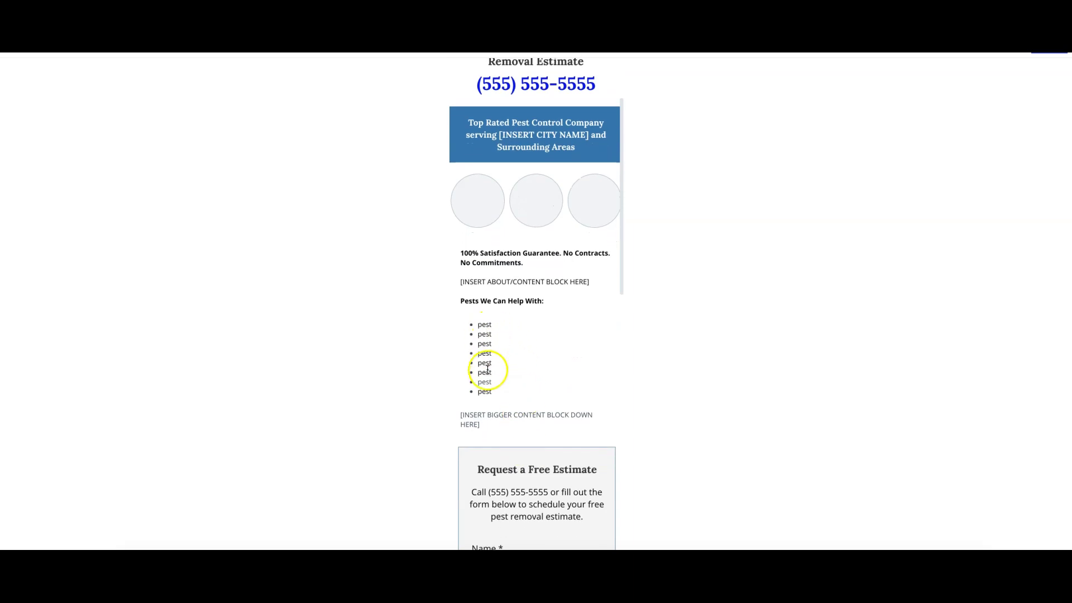
pyautogui.scroll(-4, 567, 366)
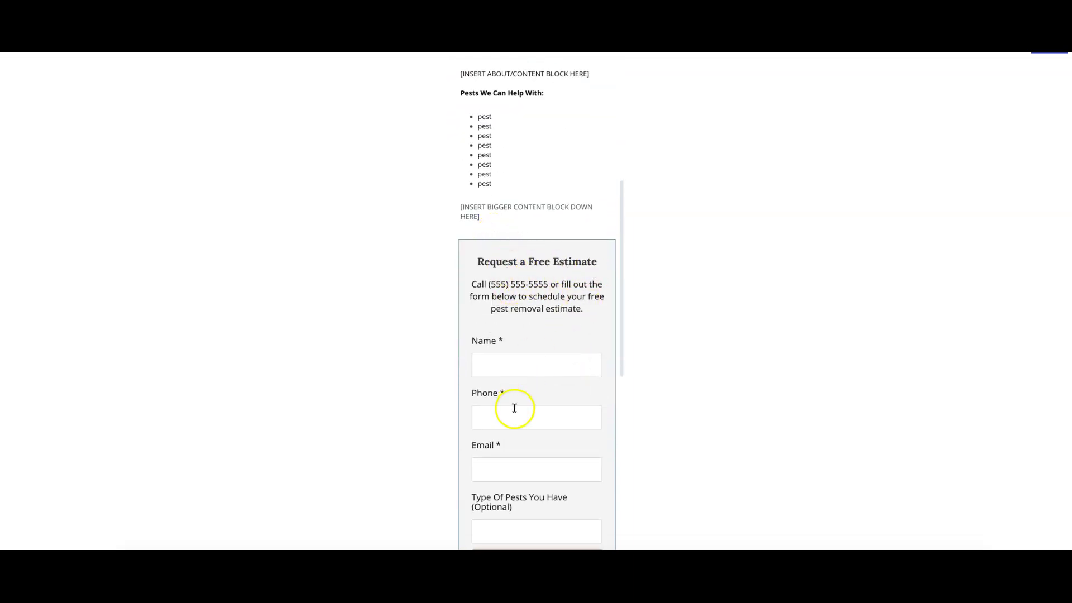
pyautogui.scroll(-2, 513, 410)
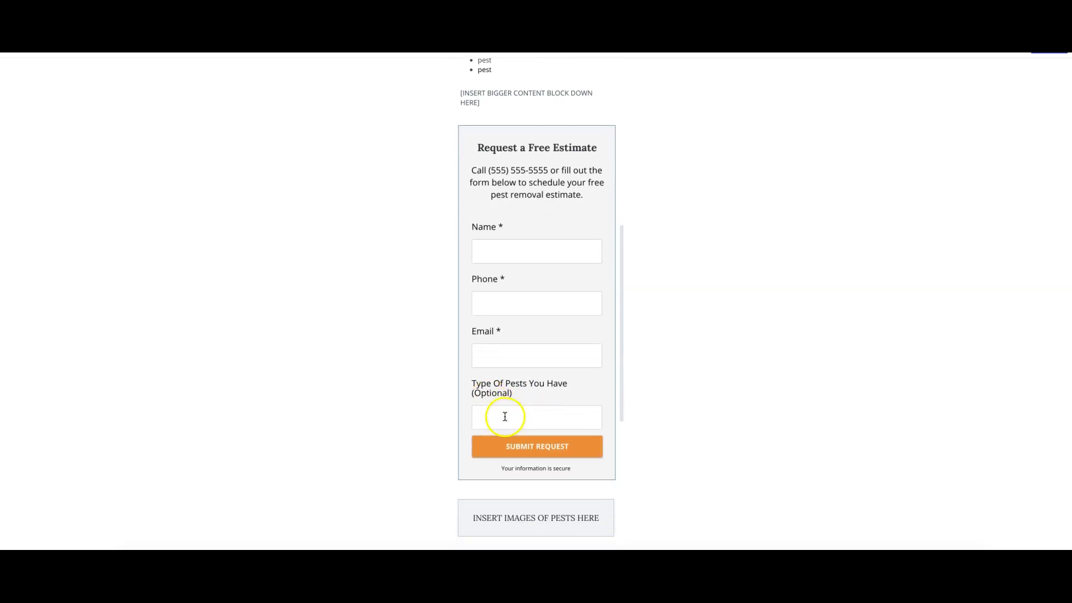
pyautogui.click(505, 417)
pyautogui.click(649, 377)
pyautogui.scroll(8, 566, 335)
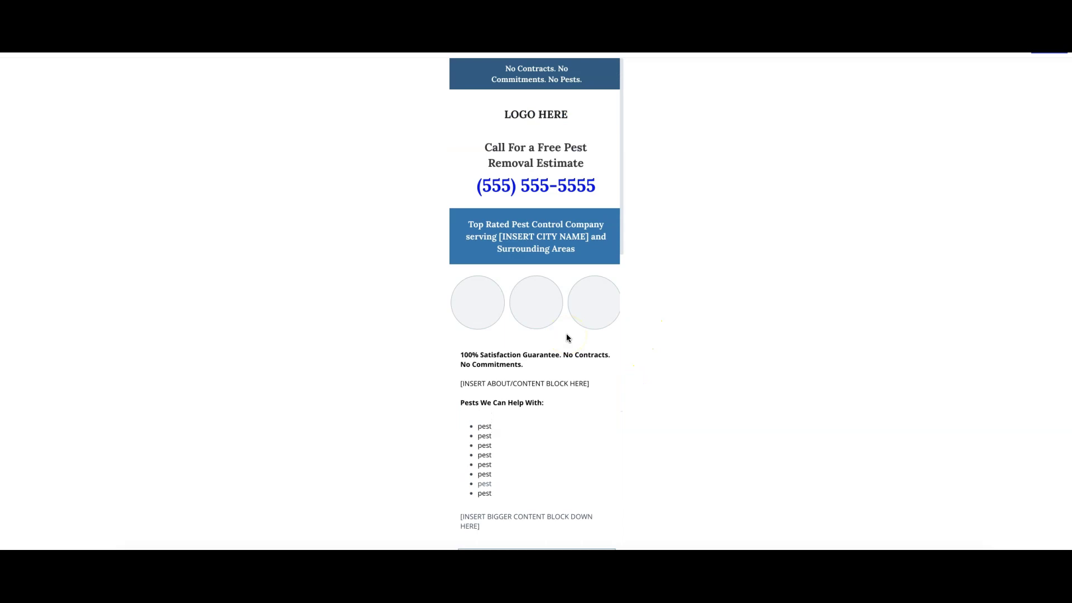